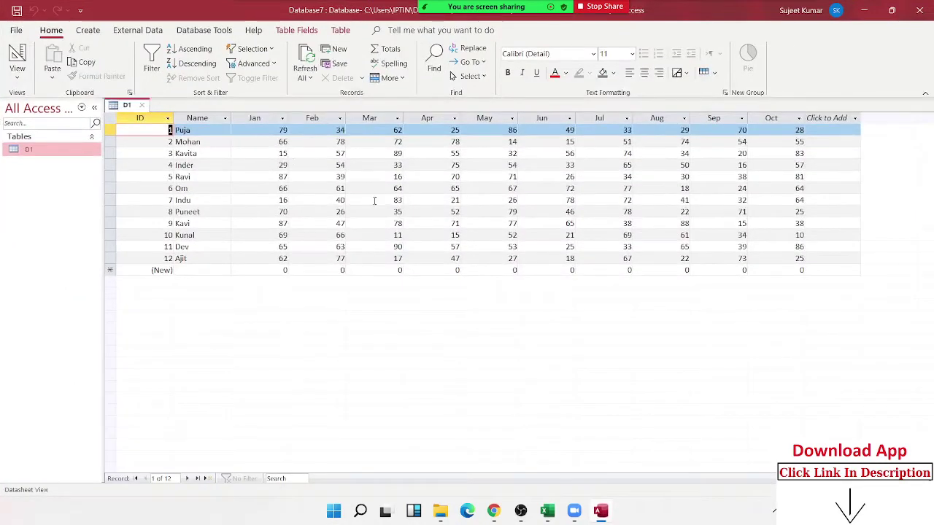
Launch the Find Duplicates Query Wizard from the Create tab's Query Wizard.
{"action": "left_click", "coordinate": [93, 30]}
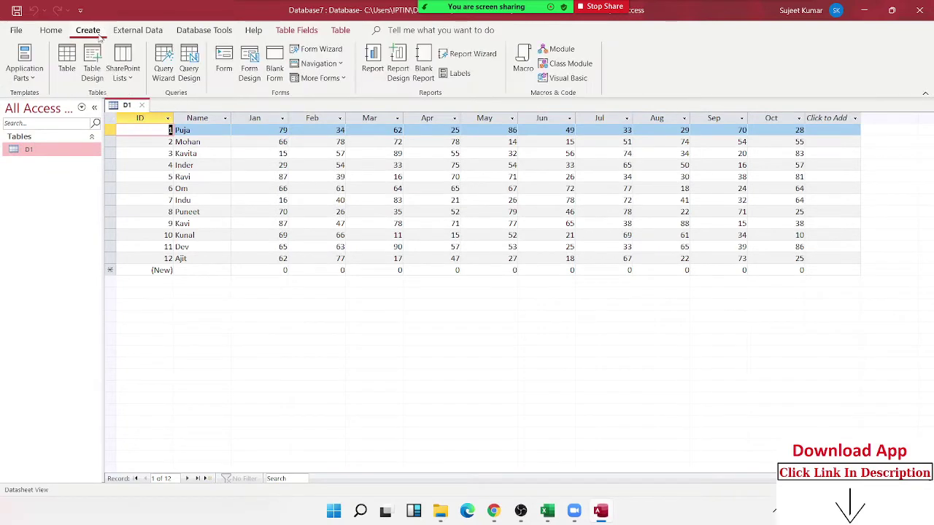
{"action": "left_click", "coordinate": [164, 68]}
{"action": "left_click", "coordinate": [517, 168]}
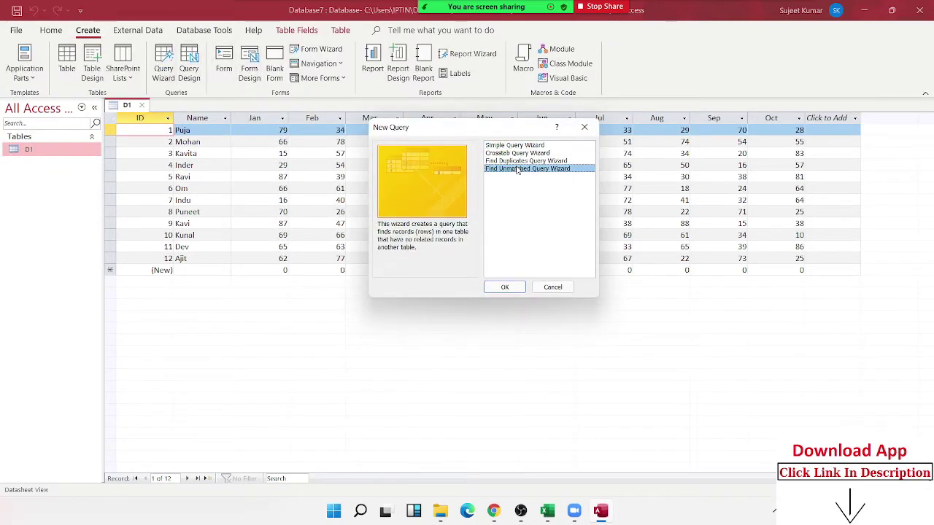
{"action": "left_click", "coordinate": [517, 161]}
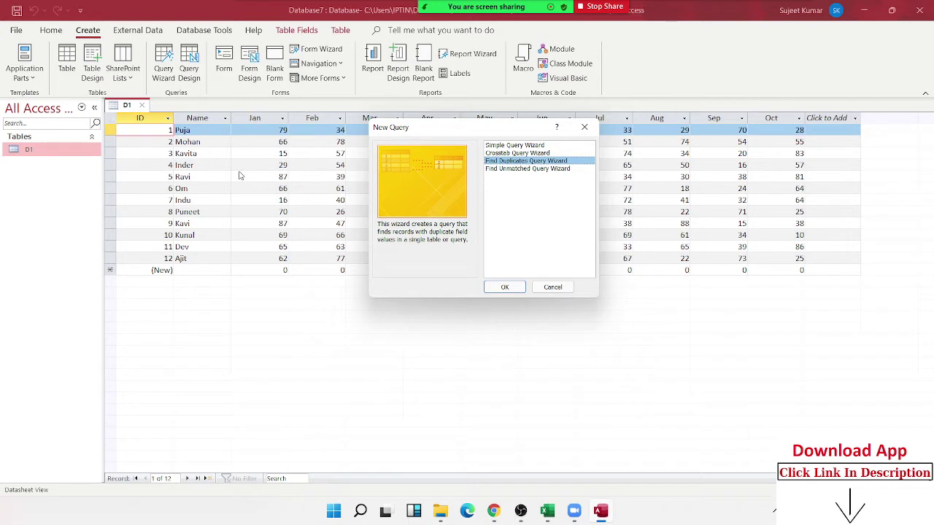
{"action": "left_click", "coordinate": [503, 287]}
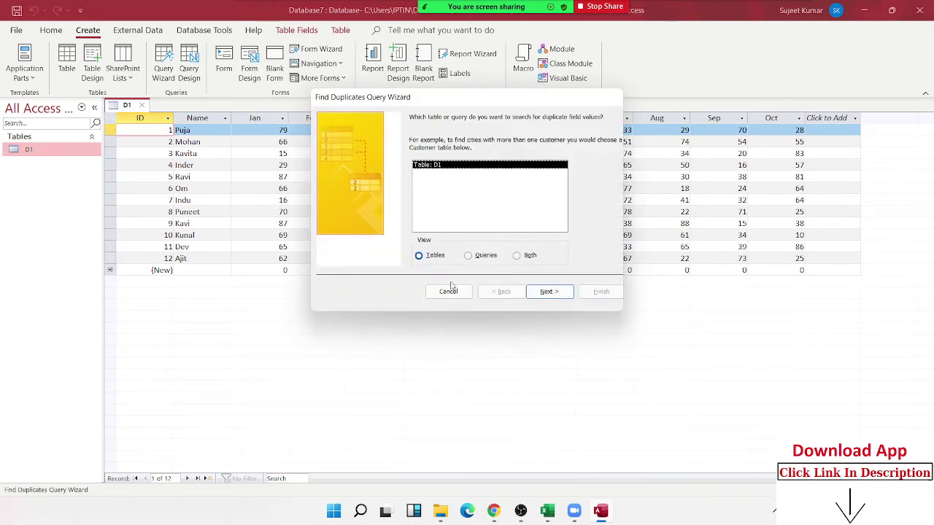
Choose table D1 and set Name as the field checked for duplicates.
{"action": "left_click", "coordinate": [544, 300]}
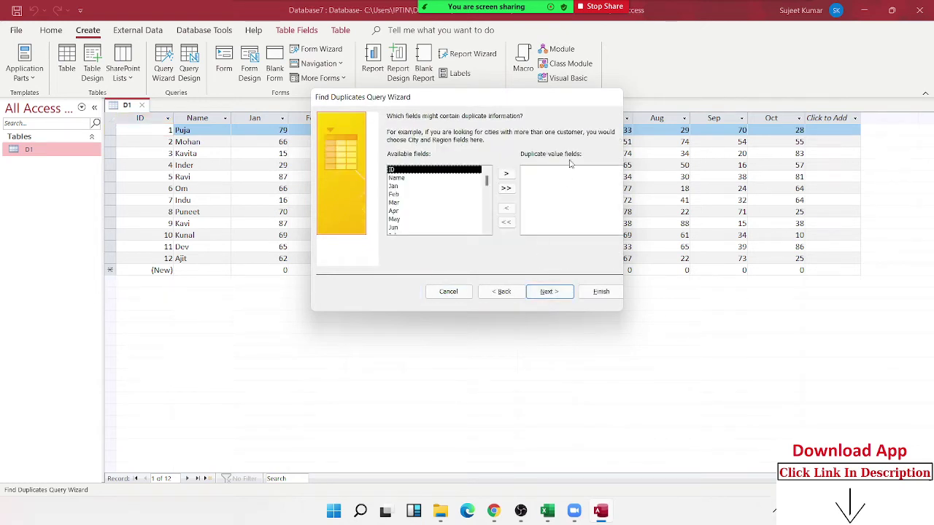
{"action": "left_click", "coordinate": [570, 165]}
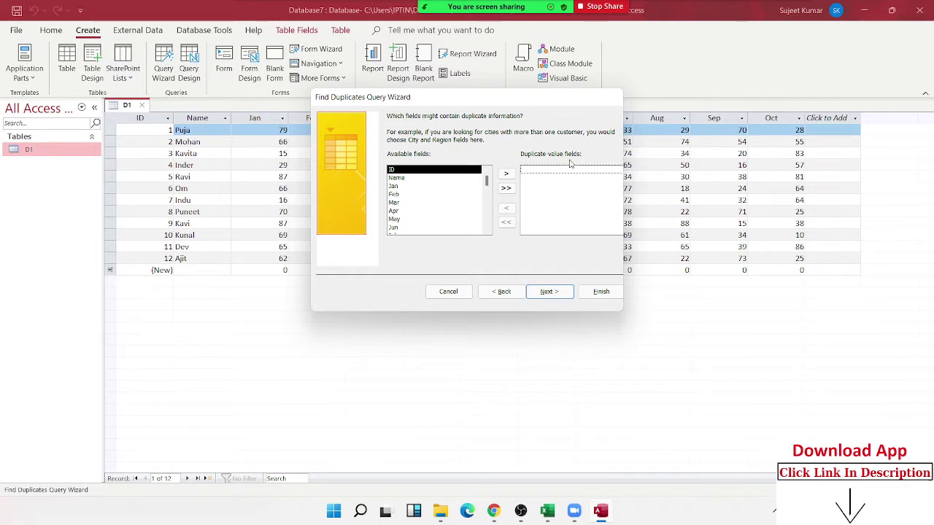
{"action": "left_click", "coordinate": [420, 179]}
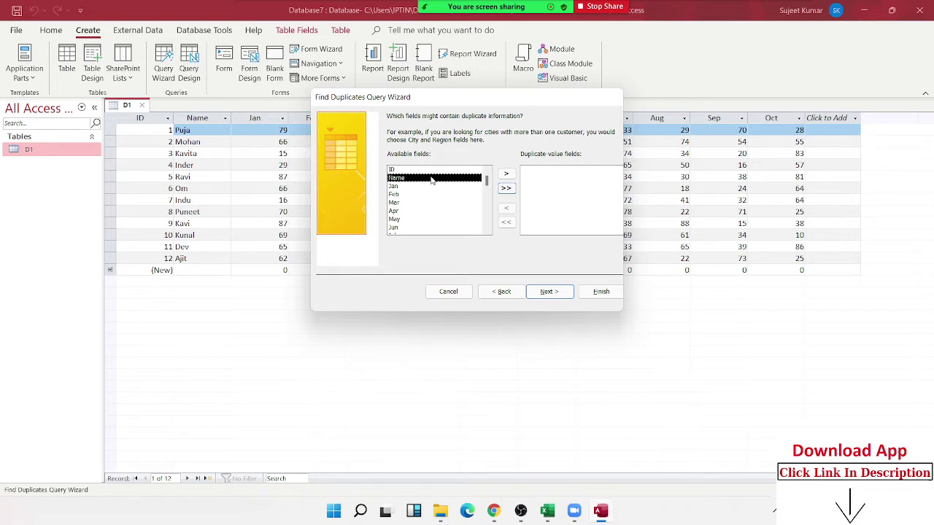
{"action": "left_click", "coordinate": [505, 175]}
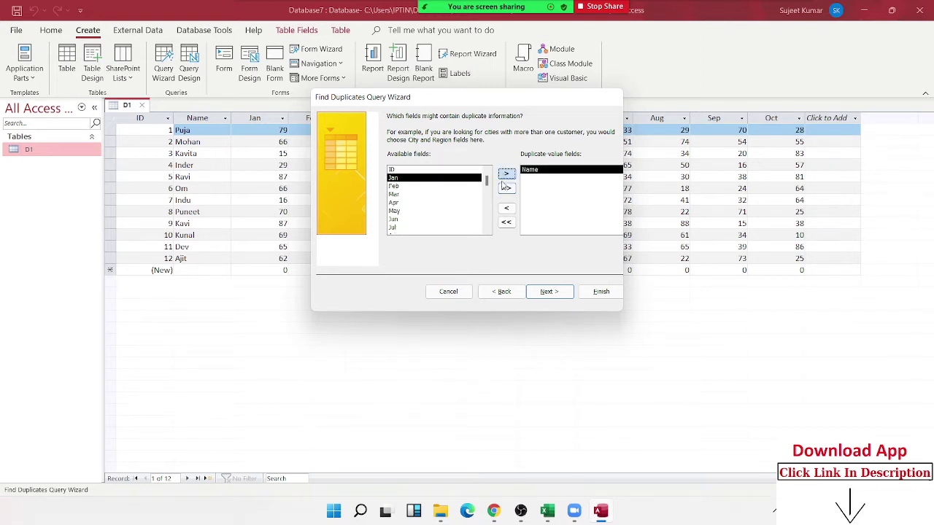
{"action": "left_click", "coordinate": [546, 288]}
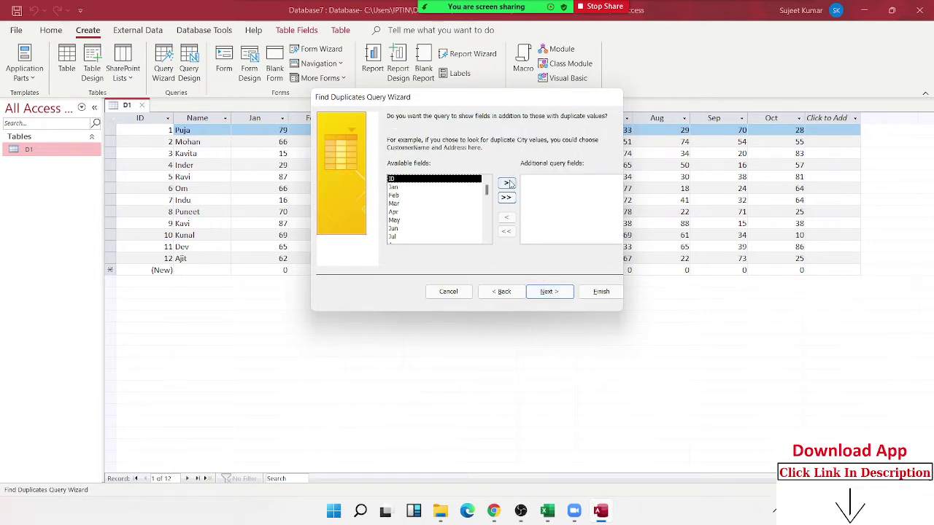
Show ID and all month fields, finish the query, then return to table D1.
{"action": "left_click", "coordinate": [505, 182]}
{"action": "left_click", "coordinate": [506, 197]}
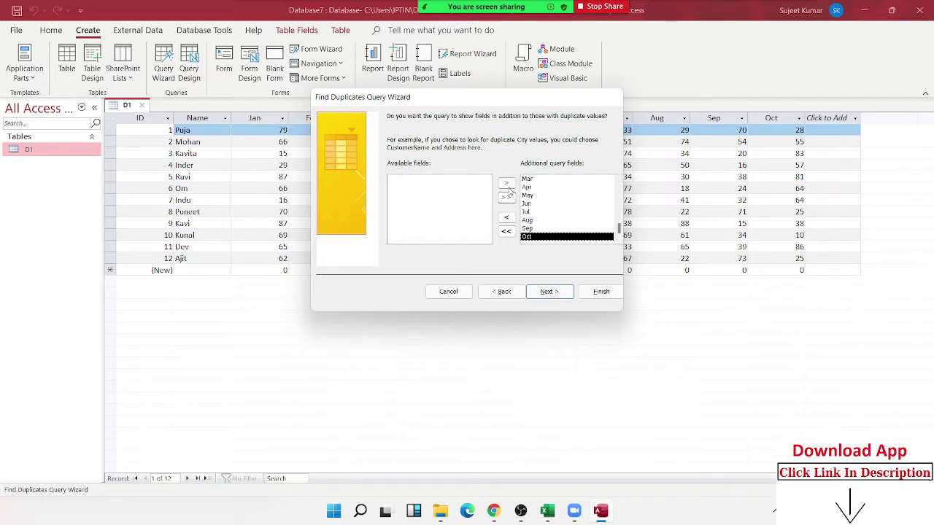
{"action": "left_click", "coordinate": [551, 290]}
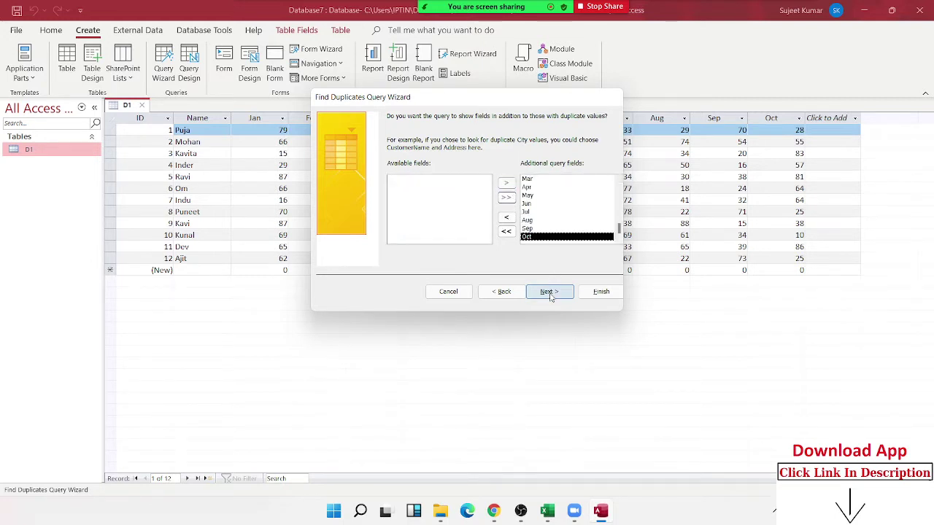
{"action": "left_click", "coordinate": [599, 292]}
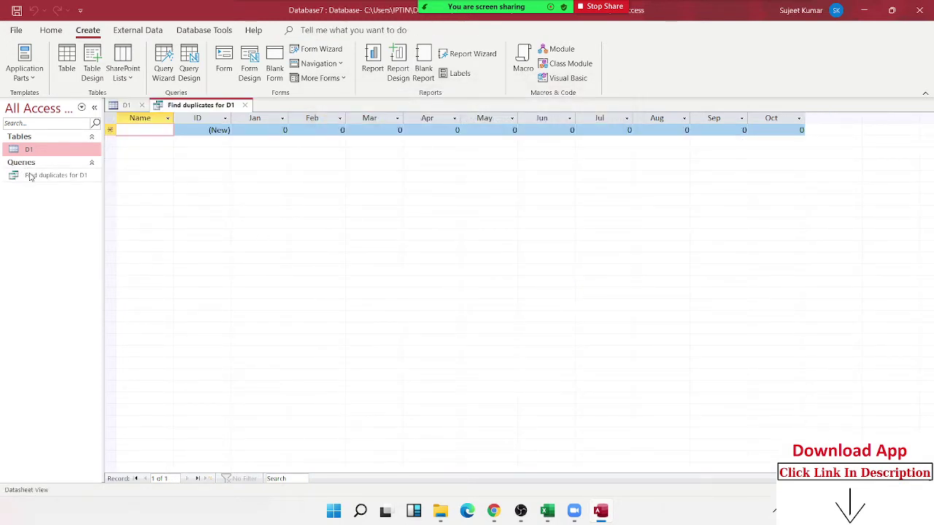
{"action": "left_click", "coordinate": [127, 105]}
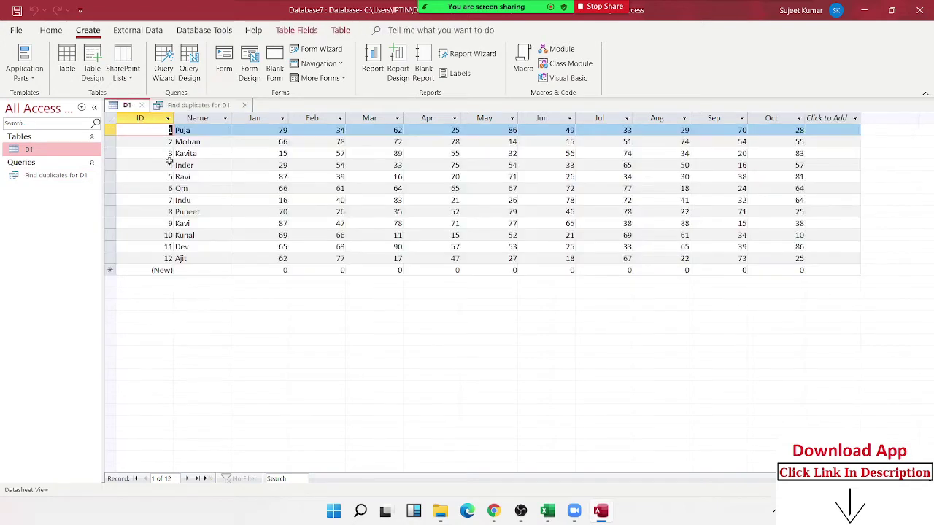
{"action": "left_click", "coordinate": [219, 177]}
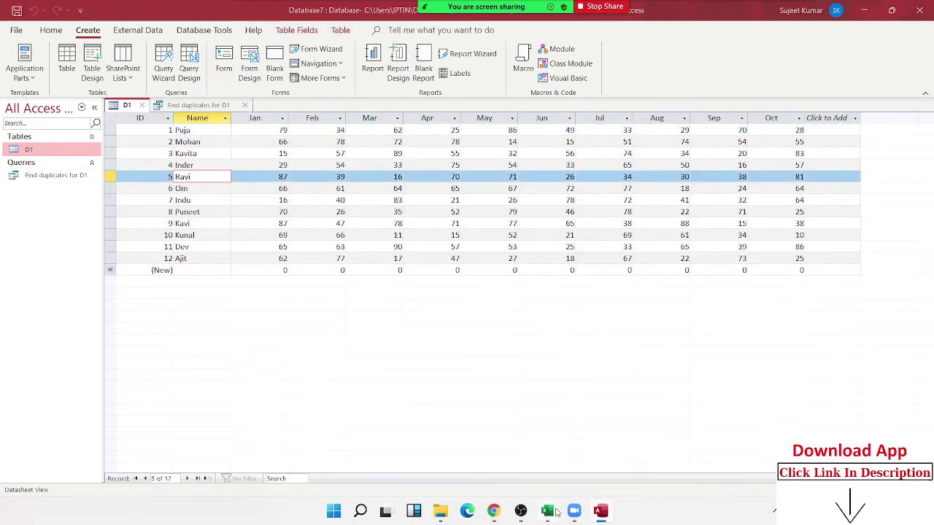
In Book2, copy three existing names into cells B18:B20.
{"action": "mouse_move", "coordinate": [547, 510]}
{"action": "left_click", "coordinate": [673, 466]}
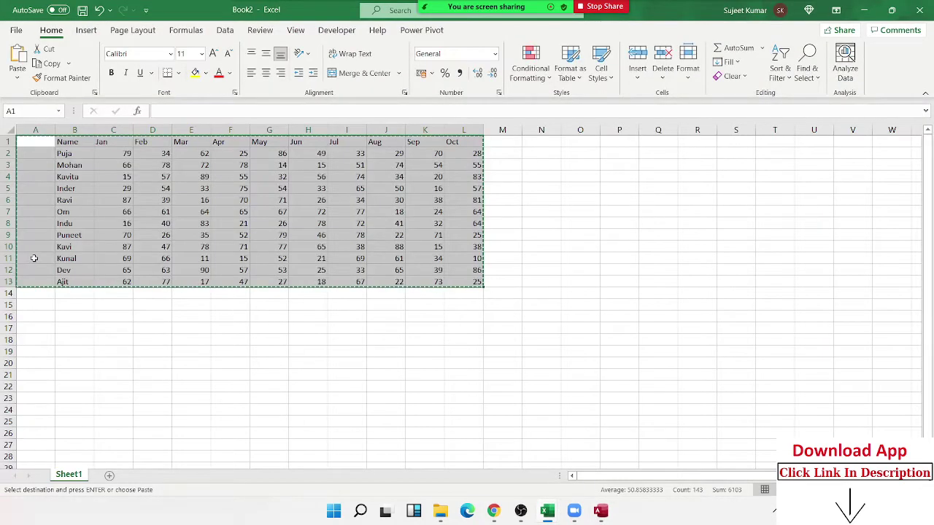
{"action": "key", "text": "Escape"}
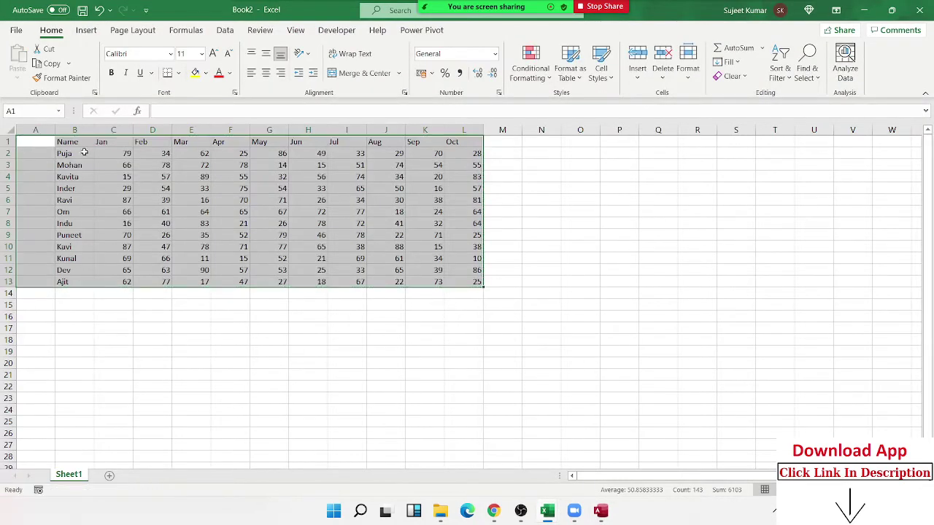
{"action": "left_click_drag", "start_coordinate": [85, 152], "coordinate": [73, 282]}
{"action": "key", "text": "ctrl+c"}
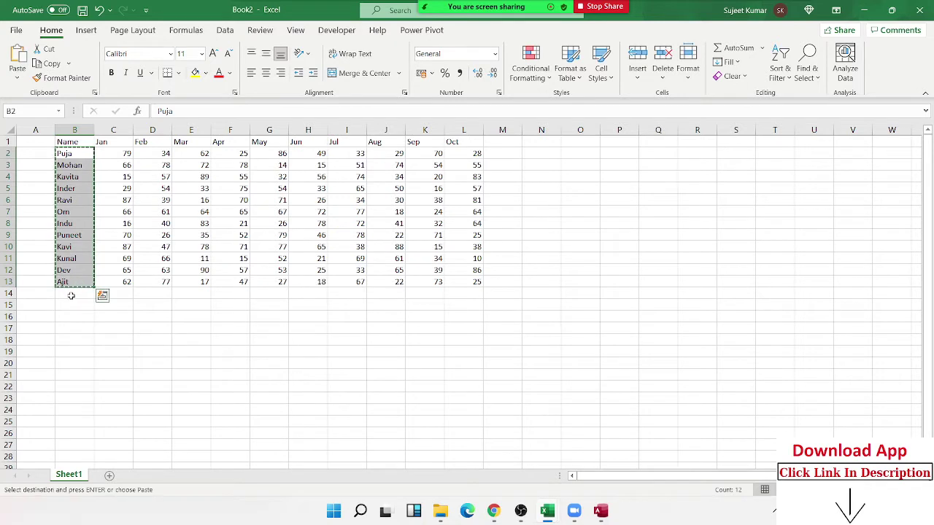
{"action": "key", "text": "Escape"}
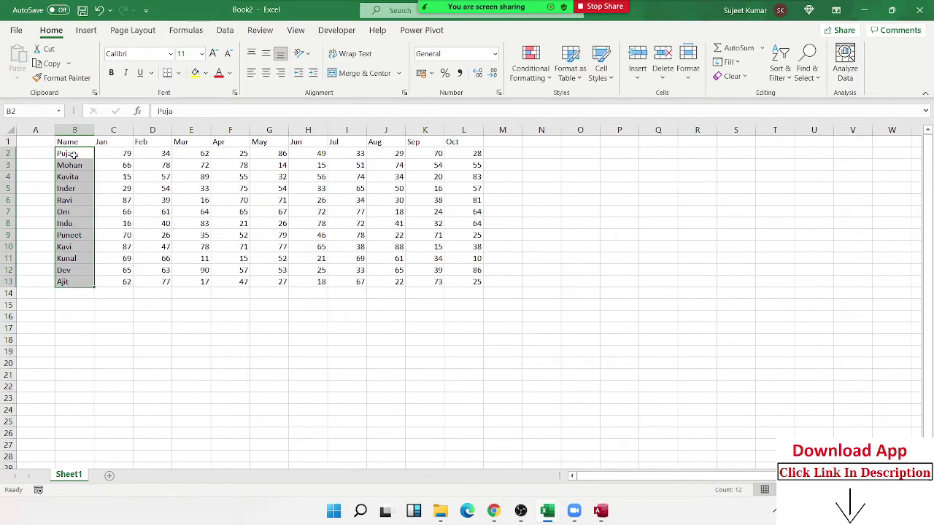
{"action": "left_click", "coordinate": [74, 155]}
{"action": "left_click", "coordinate": [70, 168], "text": "ctrl"}
{"action": "left_click", "coordinate": [65, 259], "text": "ctrl"}
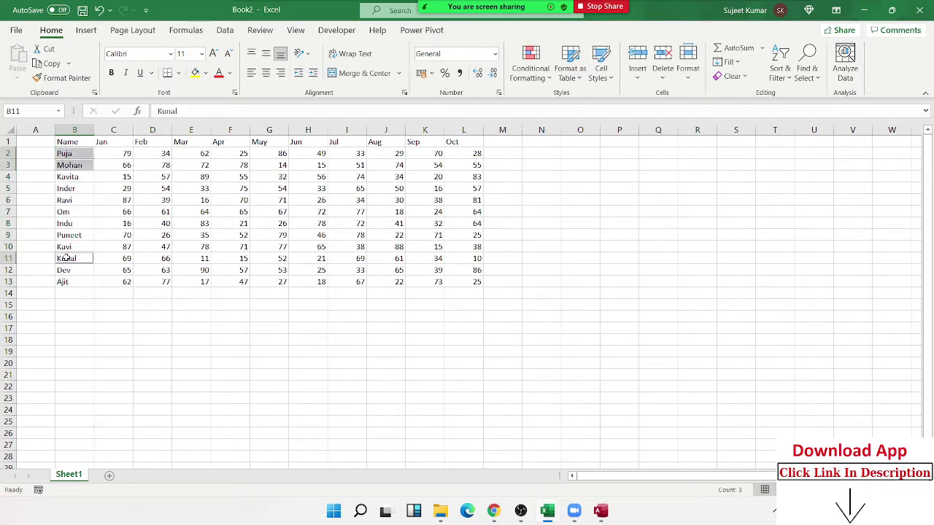
{"action": "key", "text": "ctrl+c"}
{"action": "left_click", "coordinate": [80, 340]}
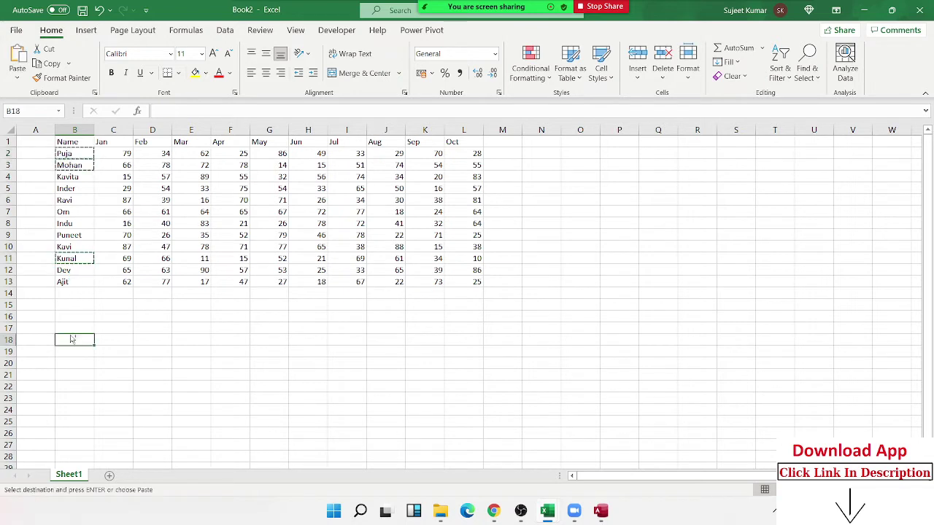
{"action": "key", "text": "ctrl+v"}
{"action": "key", "text": "Escape"}
Enter =RANDBETWEEN(10,90) in C18 and fill it across C18:L20.
{"action": "left_click", "coordinate": [114, 346]}
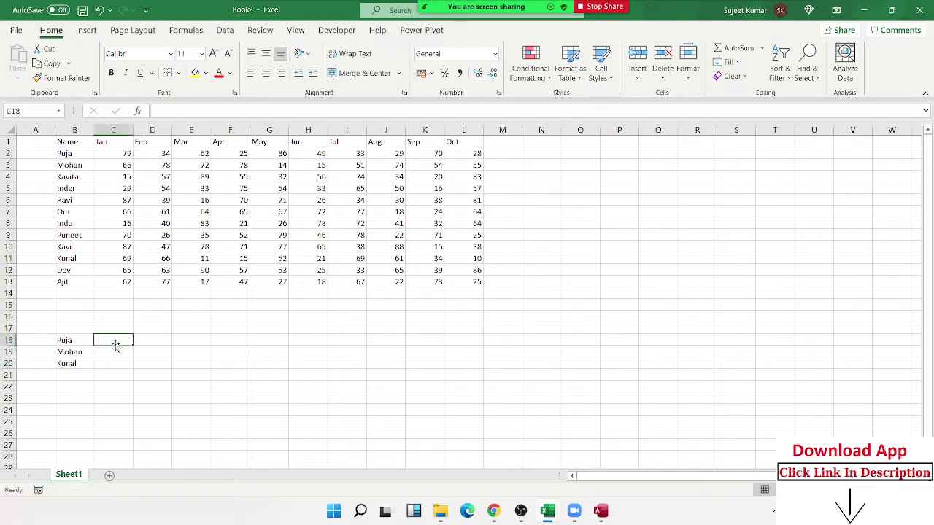
{"action": "type", "text": "=ra"}
{"action": "key", "text": "Down"}
{"action": "key", "text": "Down"}
{"action": "key", "text": "Down"}
{"action": "key", "text": "Tab"}
{"action": "type", "text": "1"}
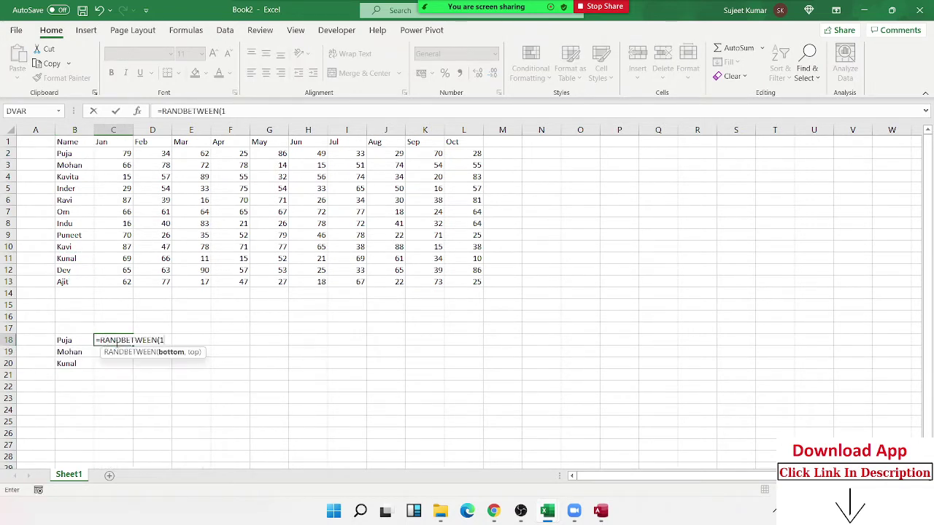
{"action": "type", "text": "0,90"}
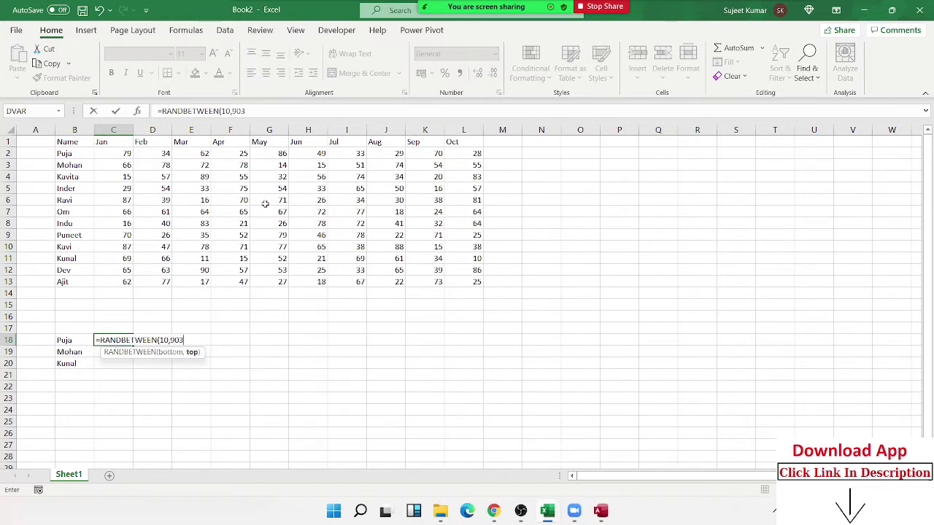
{"action": "key", "text": "Return"}
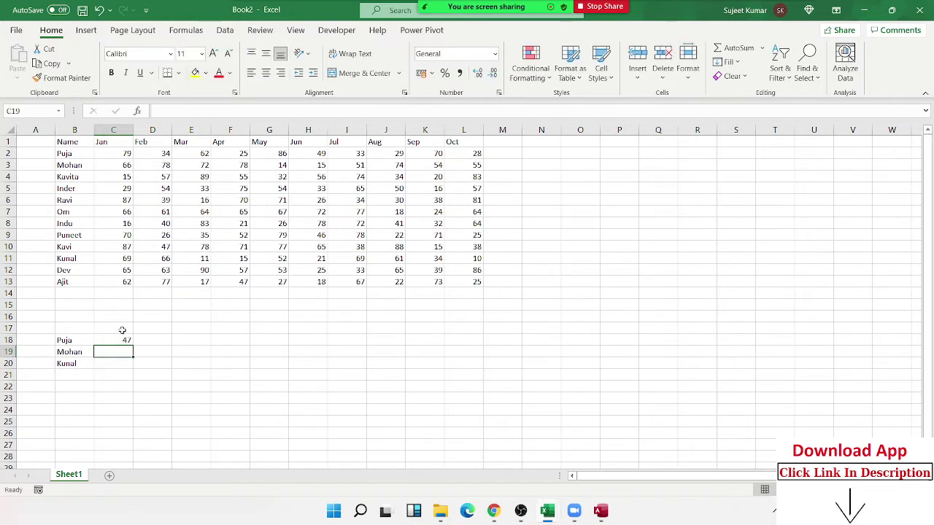
{"action": "left_click_drag", "start_coordinate": [117, 339], "coordinate": [481, 367]}
{"action": "key", "text": "ctrl+r"}
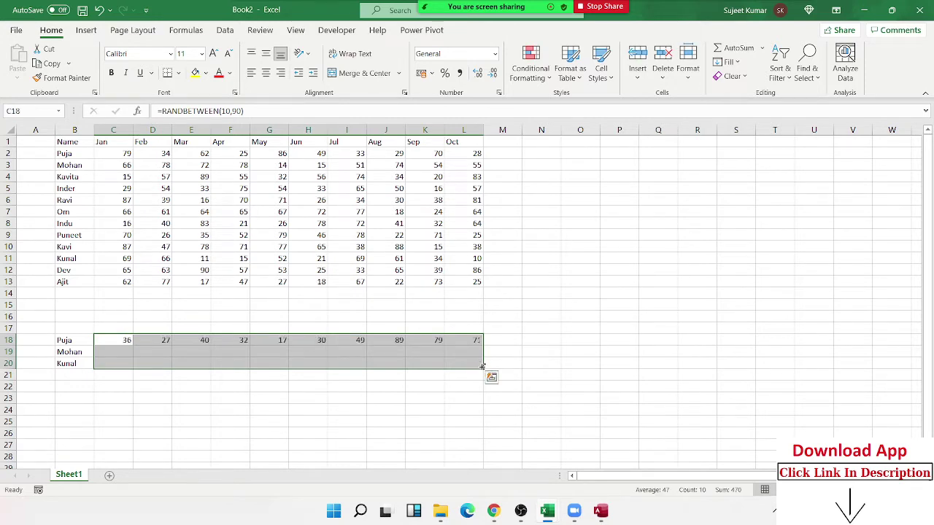
{"action": "key", "text": "ctrl+d"}
Copy the three new rows A18:L20 and switch back to Access.
{"action": "left_click_drag", "start_coordinate": [32, 352], "coordinate": [240, 363]}
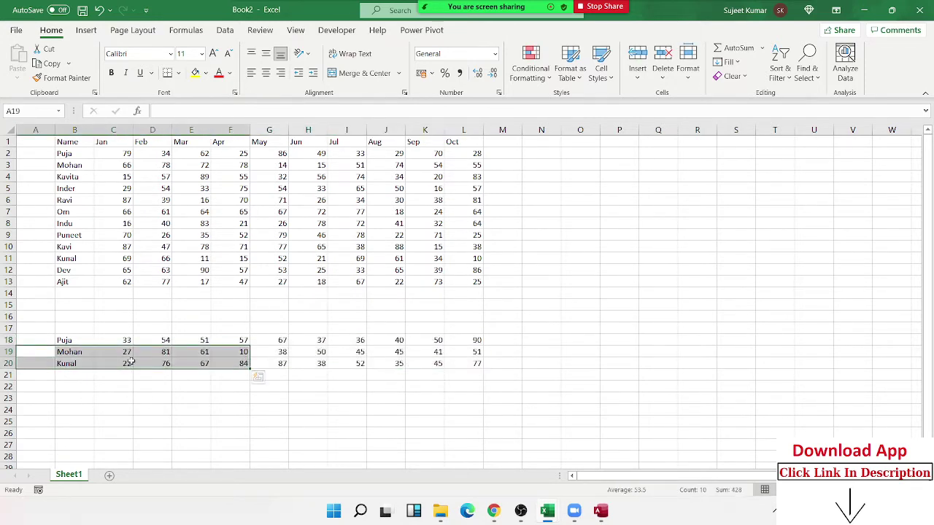
{"action": "left_click_drag", "start_coordinate": [41, 340], "coordinate": [476, 365]}
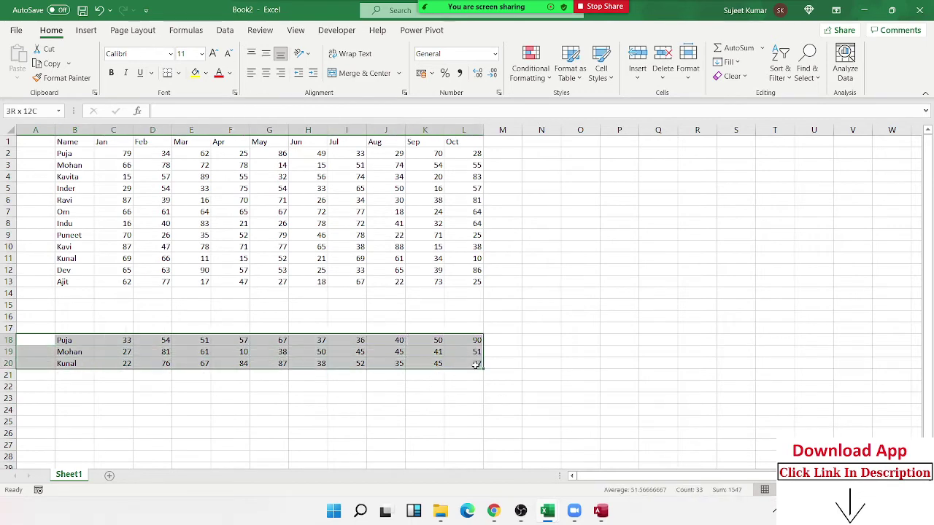
{"action": "key", "text": "ctrl+c"}
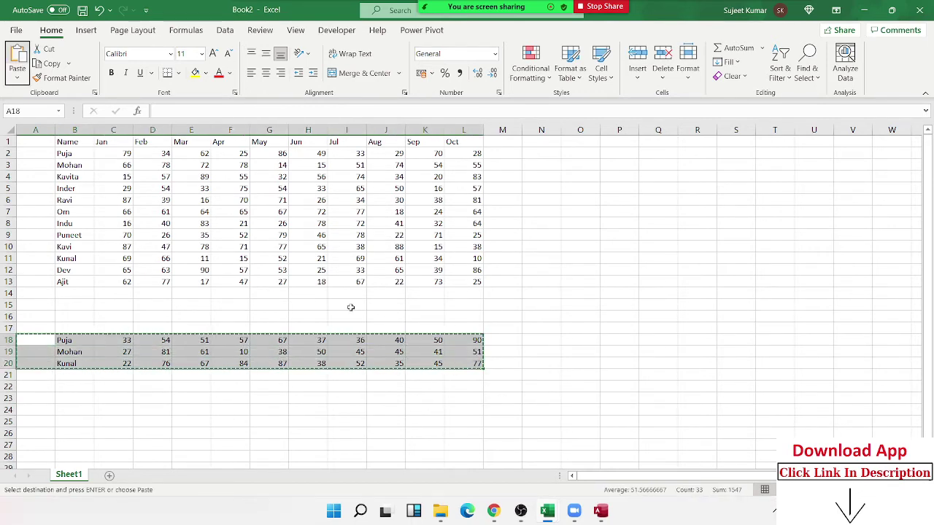
{"action": "key", "text": "alt+Tab"}
Paste the three copied rows into D1 as new records.
{"action": "left_click", "coordinate": [110, 270]}
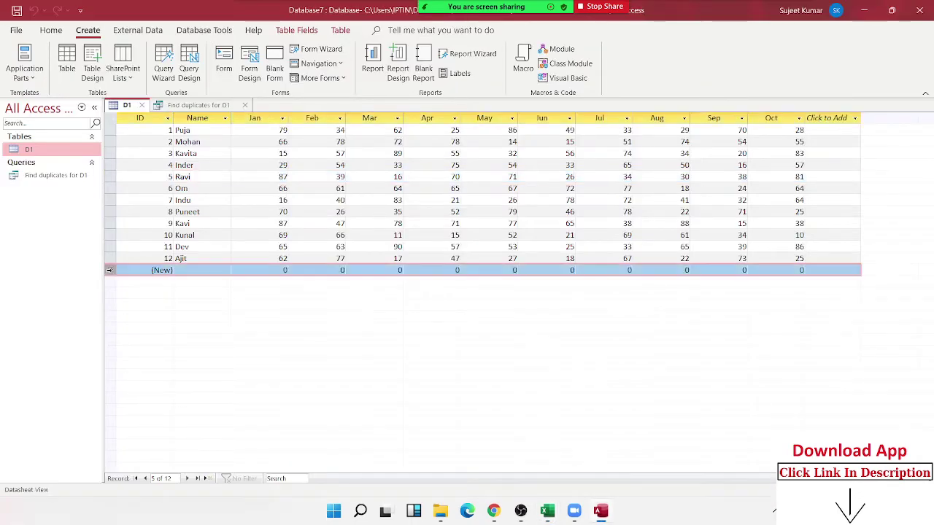
{"action": "key", "text": "ctrl+v"}
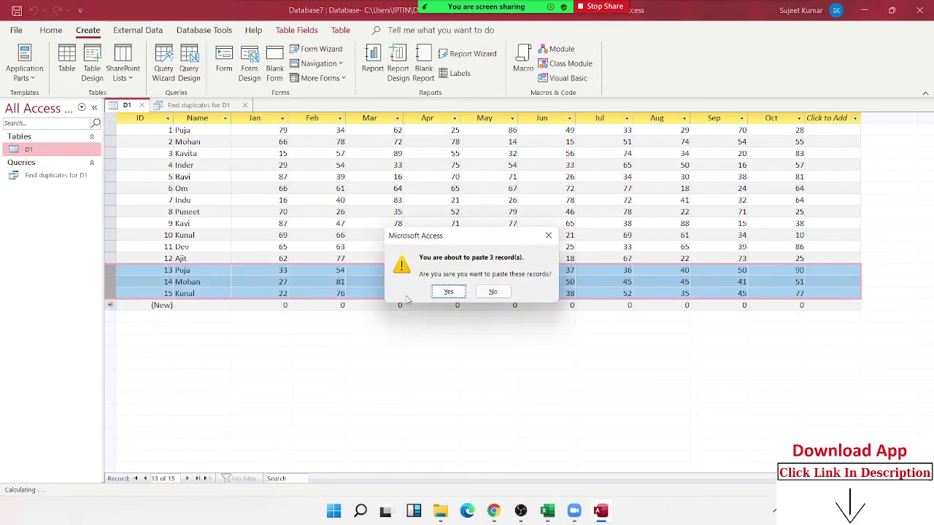
{"action": "left_click", "coordinate": [448, 291]}
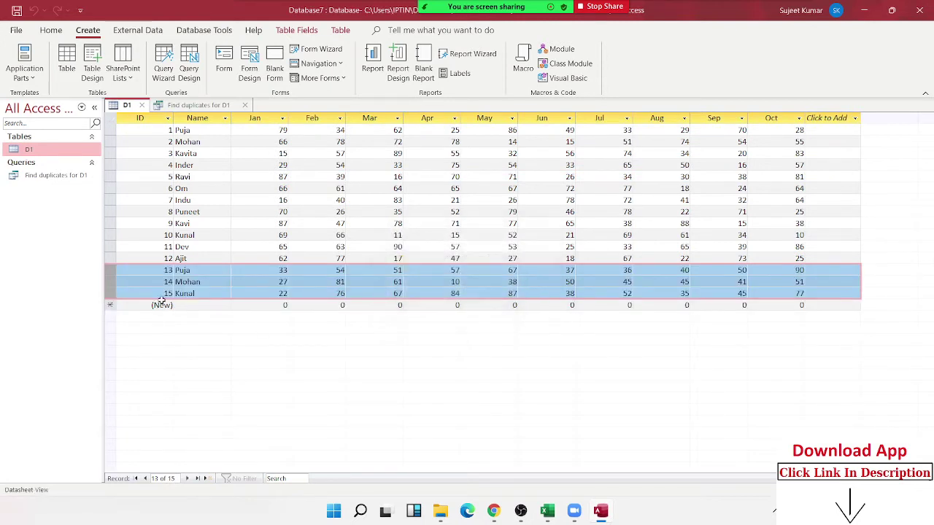
{"action": "left_click", "coordinate": [164, 259]}
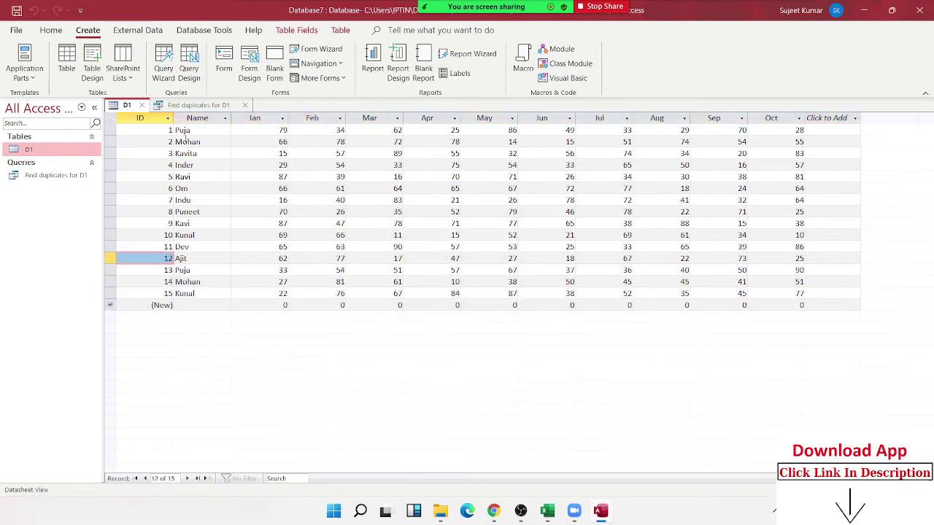
Close D1, rerun Find duplicates for D1 and inspect the duplicate pairs.
{"action": "left_click", "coordinate": [143, 105]}
{"action": "left_click", "coordinate": [200, 106]}
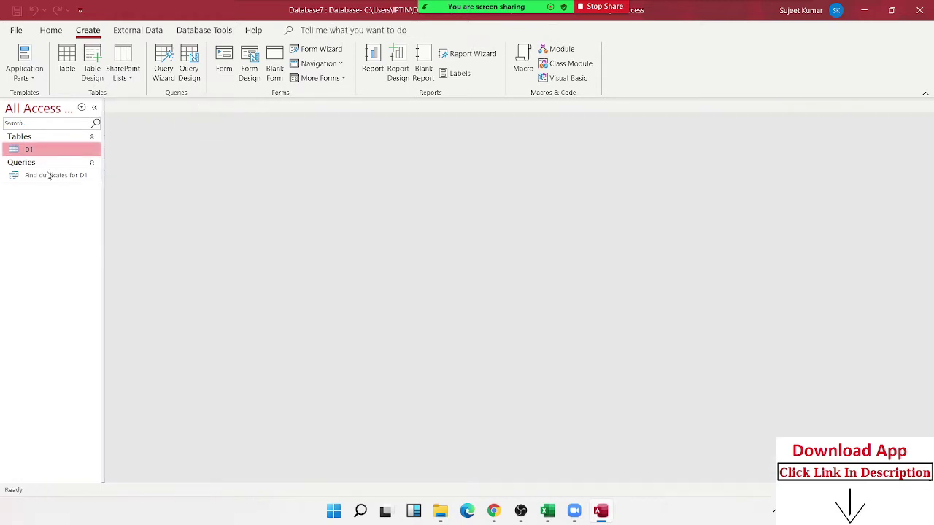
{"action": "double_click", "coordinate": [49, 177]}
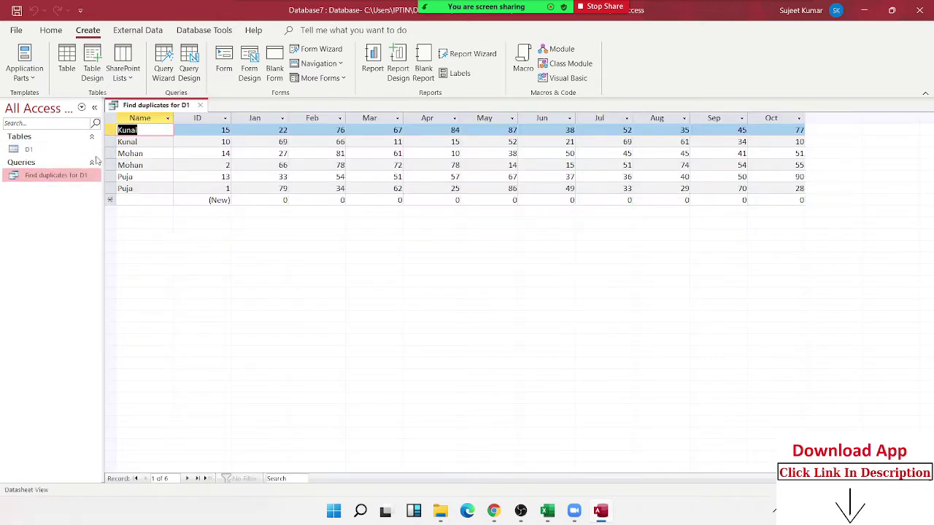
{"action": "left_click", "coordinate": [122, 142]}
{"action": "left_click", "coordinate": [124, 165]}
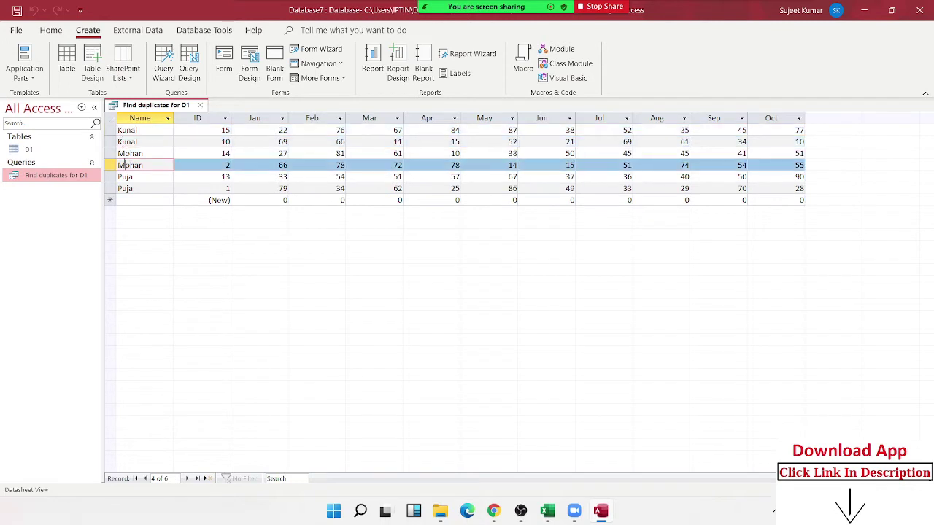
{"action": "left_click", "coordinate": [122, 175]}
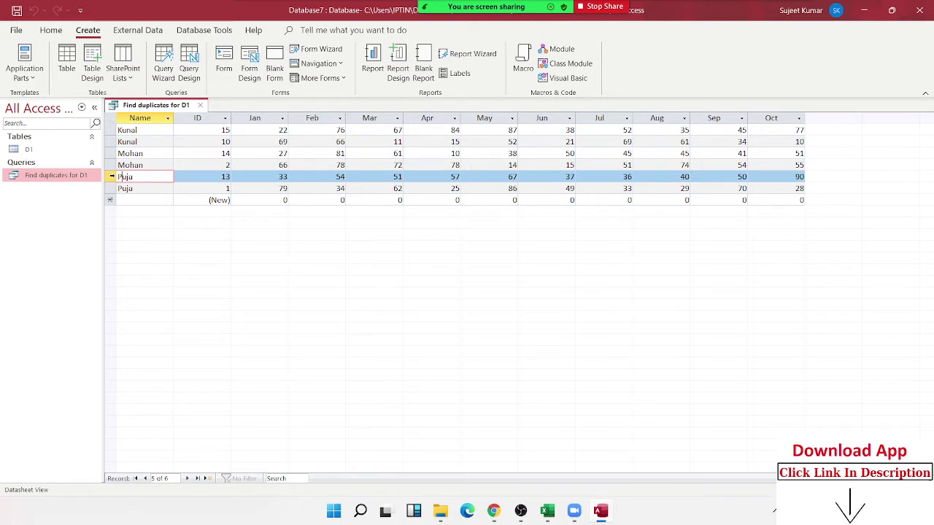
Close the duplicates results, switch to Excel and open Data1 from recent workbooks.
{"action": "left_click", "coordinate": [200, 106]}
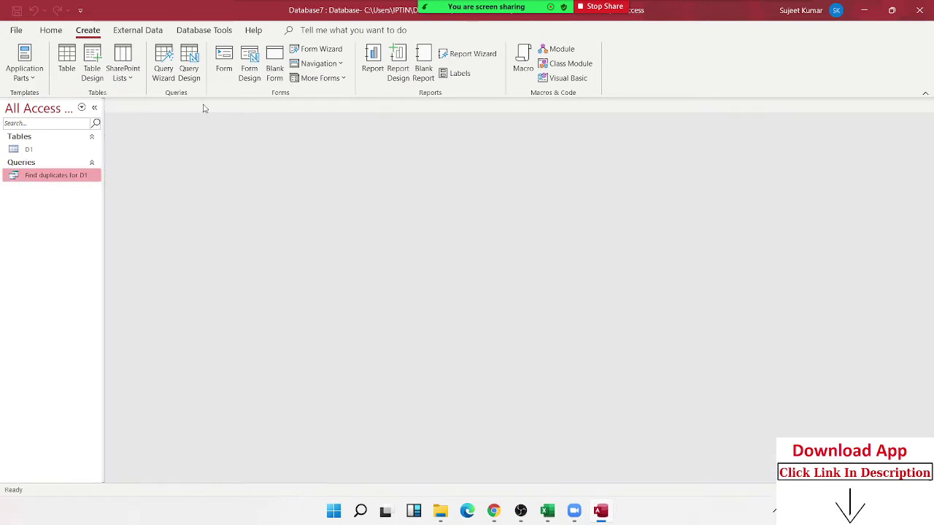
{"action": "mouse_move", "coordinate": [547, 510]}
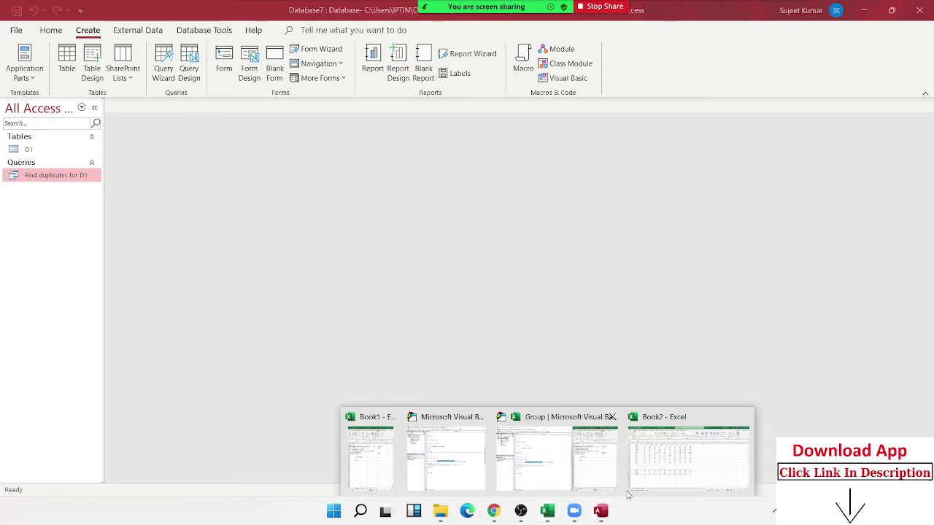
{"action": "left_click", "coordinate": [671, 483]}
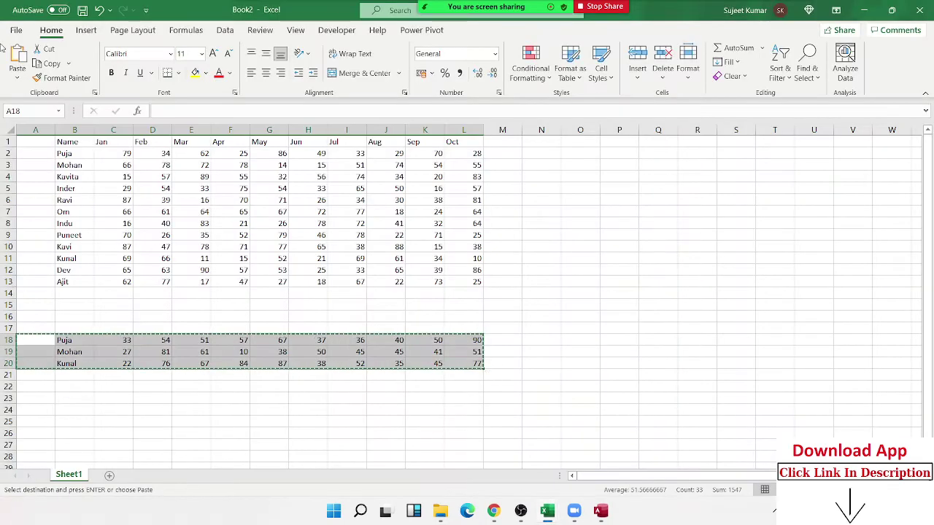
{"action": "left_click", "coordinate": [16, 33]}
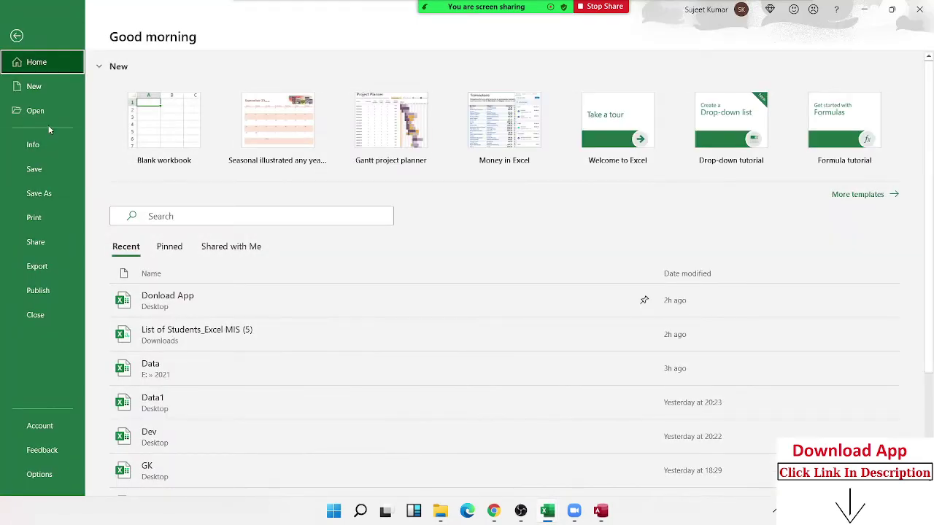
{"action": "left_click", "coordinate": [35, 110]}
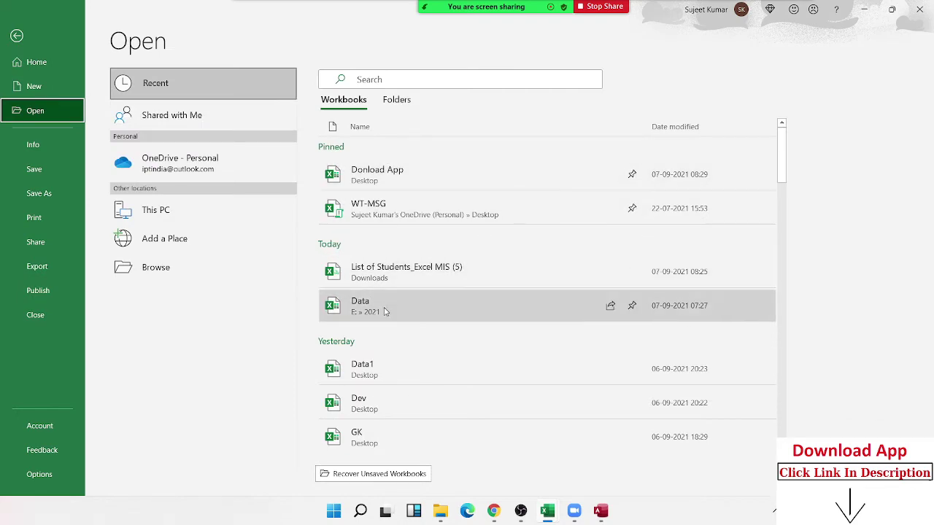
{"action": "left_click", "coordinate": [383, 364]}
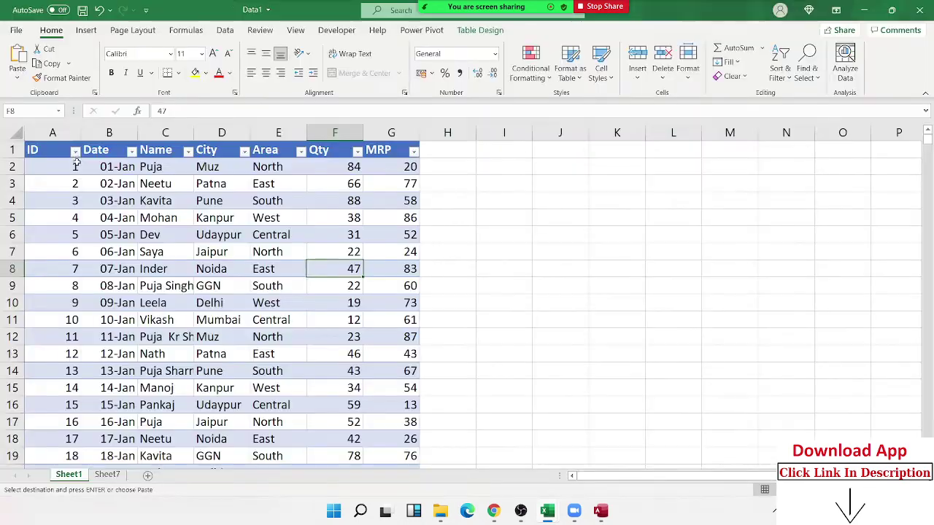
Copy the Data1 table A1:G35 onto a new Sheet2.
{"action": "left_click", "coordinate": [62, 153]}
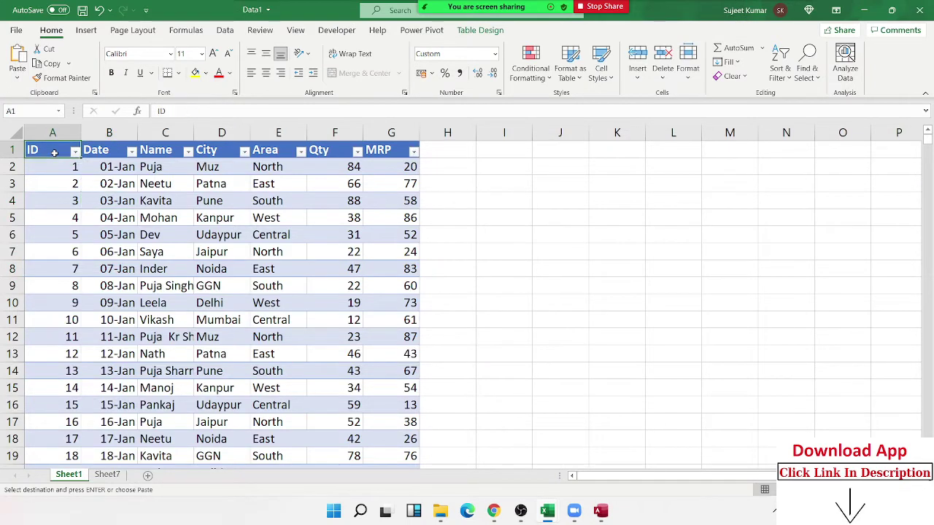
{"action": "mouse_move", "coordinate": [60, 152]}
{"action": "left_mouse_down"}
{"action": "mouse_move", "coordinate": [412, 390]}
{"action": "mouse_move", "coordinate": [409, 468]}
{"action": "mouse_move", "coordinate": [412, 437]}
{"action": "left_mouse_up"}
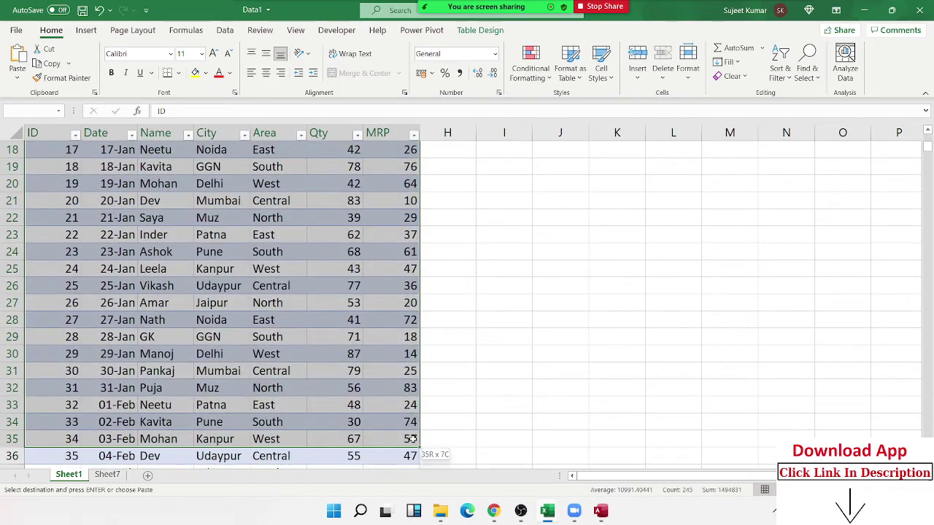
{"action": "left_click", "coordinate": [147, 475]}
{"action": "key", "text": "ctrl+v"}
Shuffle the Area column by pasting blocks of Area values over E3 and E12.
{"action": "left_click", "coordinate": [210, 243]}
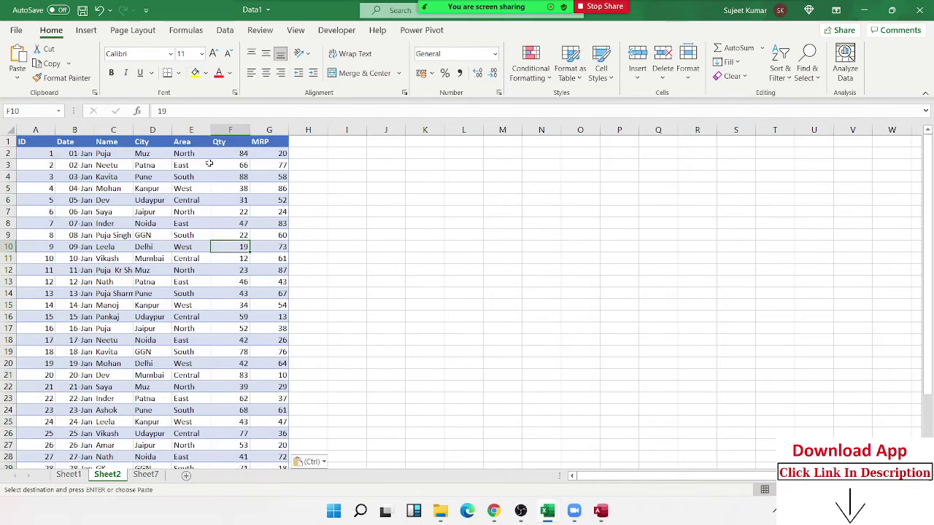
{"action": "left_click", "coordinate": [208, 156]}
{"action": "double_click", "coordinate": [209, 156]}
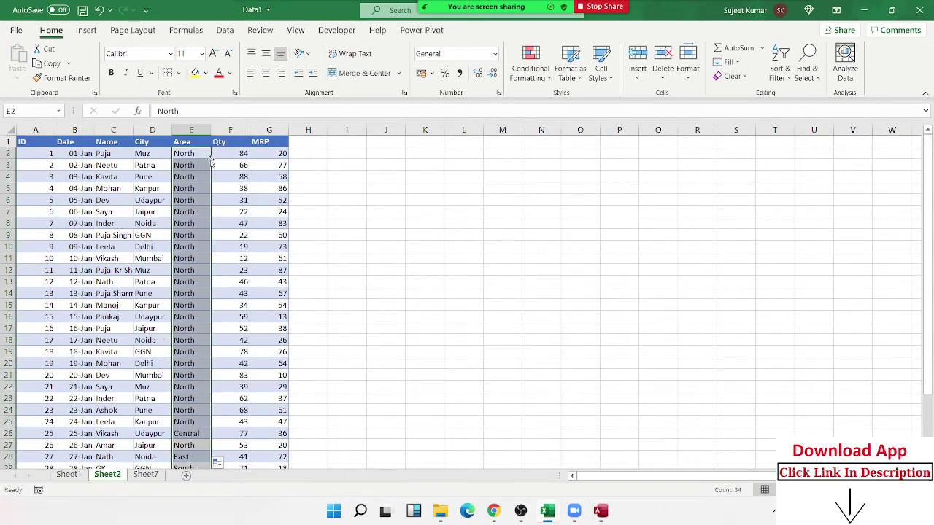
{"action": "key", "text": "ctrl+z"}
{"action": "left_click_drag", "start_coordinate": [190, 236], "coordinate": [191, 467]}
{"action": "key", "text": "ctrl+c"}
{"action": "left_click", "coordinate": [186, 171]}
{"action": "key", "text": "ctrl+v"}
{"action": "key", "text": "ctrl+c"}
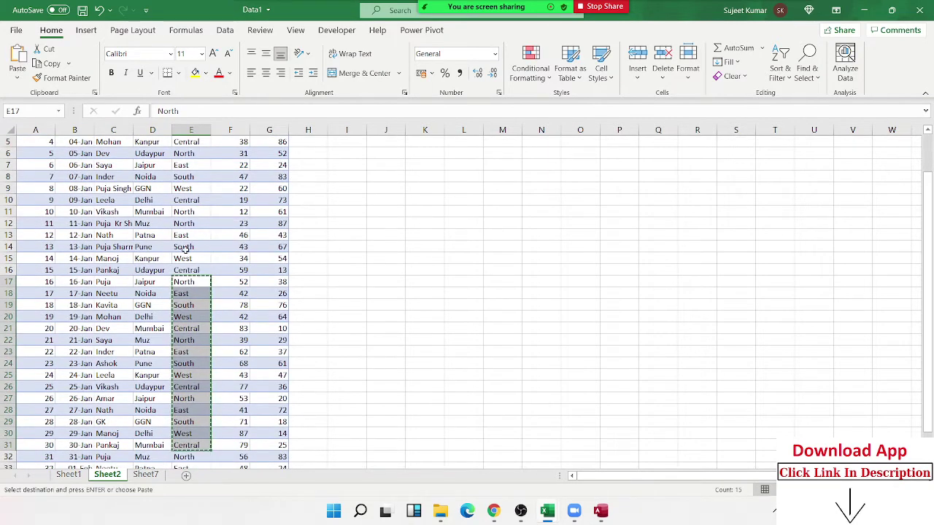
{"action": "left_click", "coordinate": [187, 223]}
{"action": "key", "text": "ctrl+v"}
Shuffle the City column by pasting D16:D23 over D11 and D27:D33 over D22.
{"action": "scroll", "coordinate": [187, 223], "scroll_direction": "down", "scroll_amount": 3}
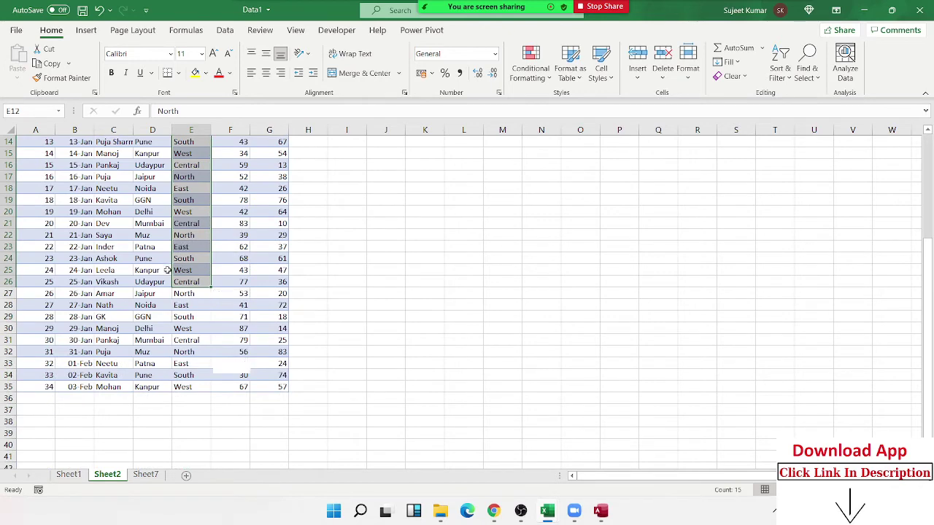
{"action": "scroll", "coordinate": [182, 241], "scroll_direction": "up", "scroll_amount": 2}
{"action": "left_click_drag", "start_coordinate": [152, 234], "coordinate": [156, 314]}
{"action": "key", "text": "ctrl+c"}
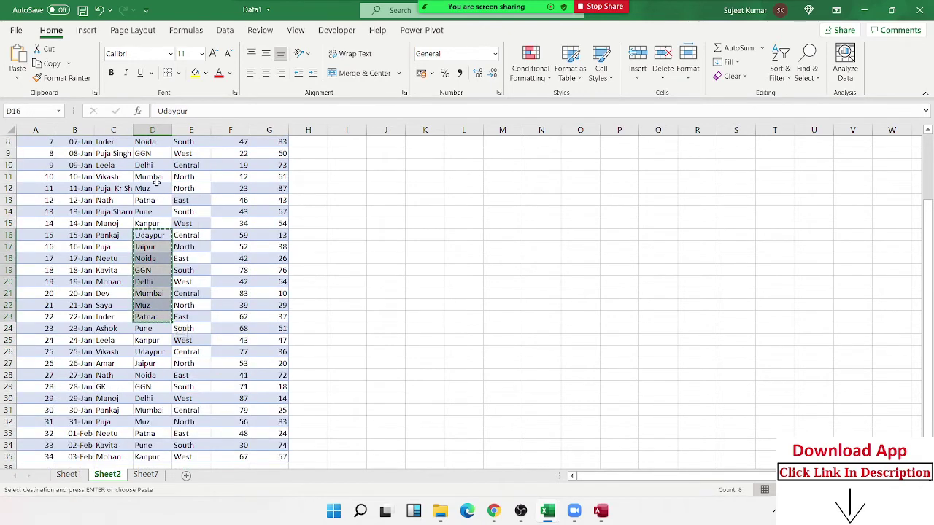
{"action": "left_click", "coordinate": [149, 177]}
{"action": "key", "text": "ctrl+v"}
{"action": "left_click_drag", "start_coordinate": [143, 362], "coordinate": [156, 433]}
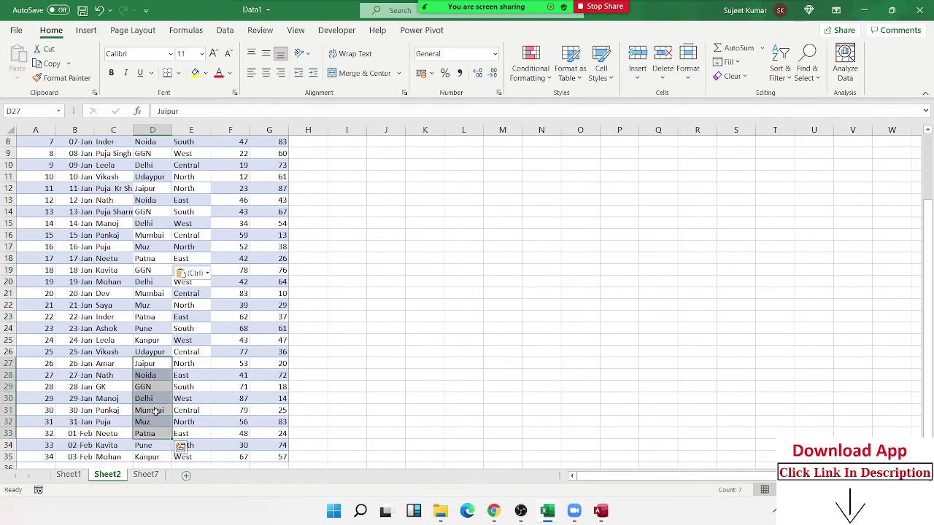
{"action": "key", "text": "ctrl+c"}
{"action": "left_click", "coordinate": [153, 305]}
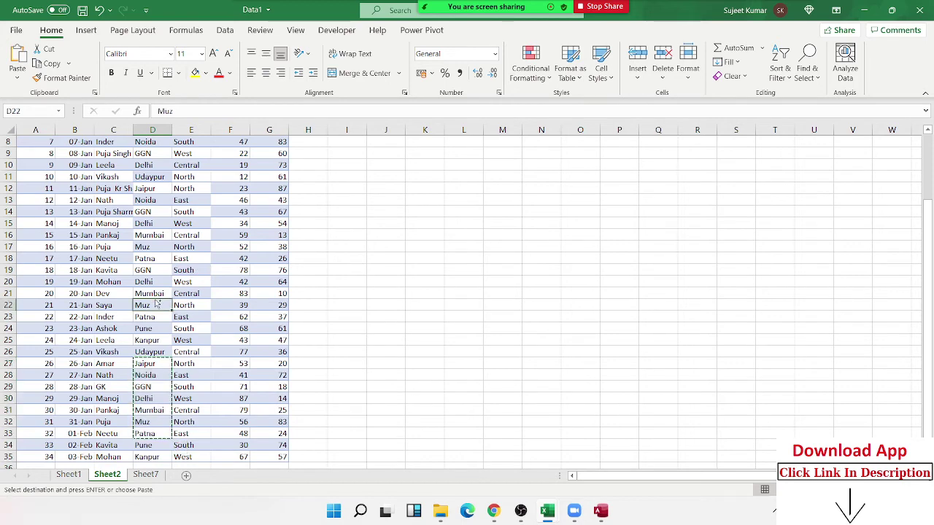
{"action": "key", "text": "ctrl+v"}
{"action": "left_click", "coordinate": [229, 281]}
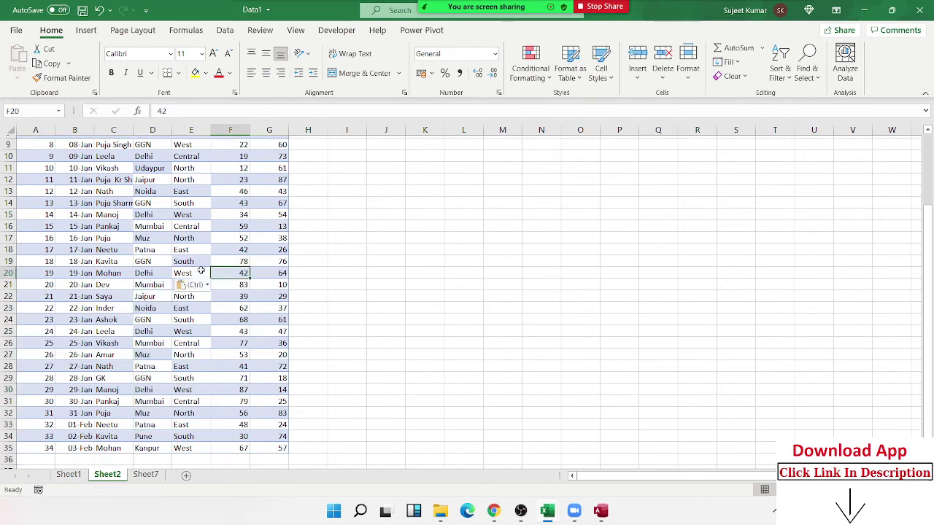
Select and copy the whole shuffled table from A1.
{"action": "scroll", "coordinate": [229, 282], "scroll_direction": "up", "scroll_amount": 3}
{"action": "left_click", "coordinate": [48, 143]}
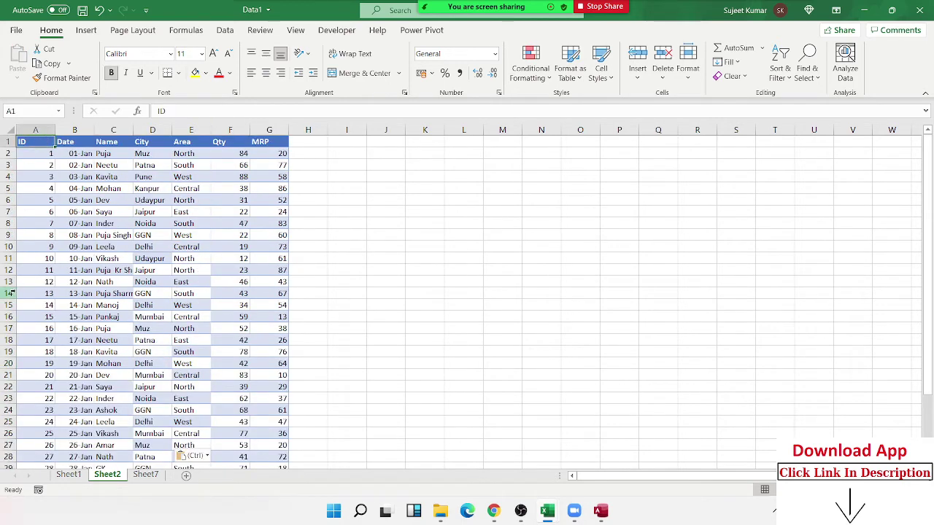
{"action": "key", "text": "ctrl+shift+Right"}
{"action": "key", "text": "ctrl+shift+Down"}
{"action": "key", "text": "ctrl+c"}
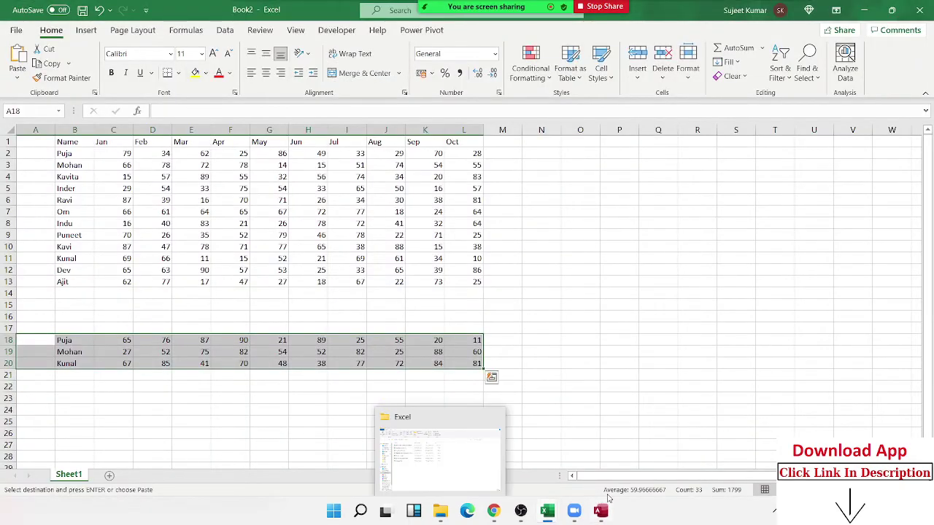
Paste the 34 copied records into a new blank Access table, accepting the warnings.
{"action": "left_click", "coordinate": [601, 510]}
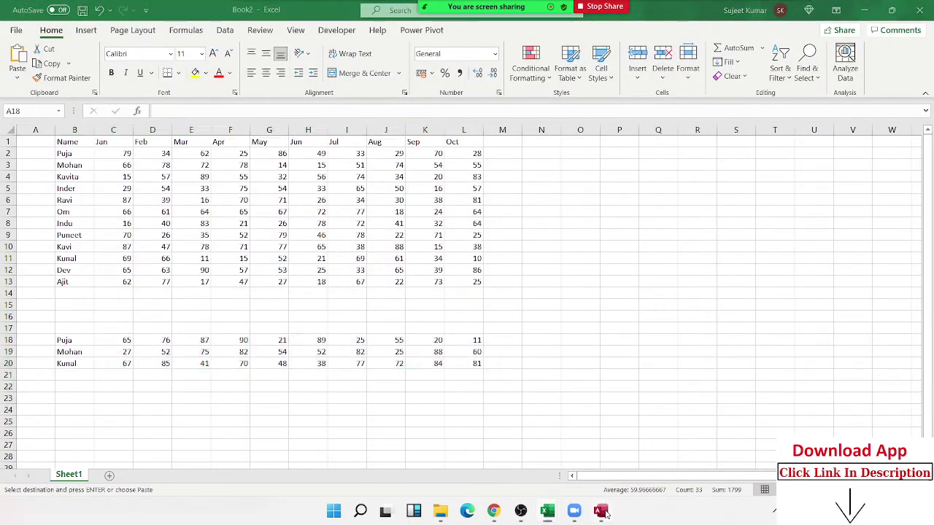
{"action": "left_click", "coordinate": [66, 60]}
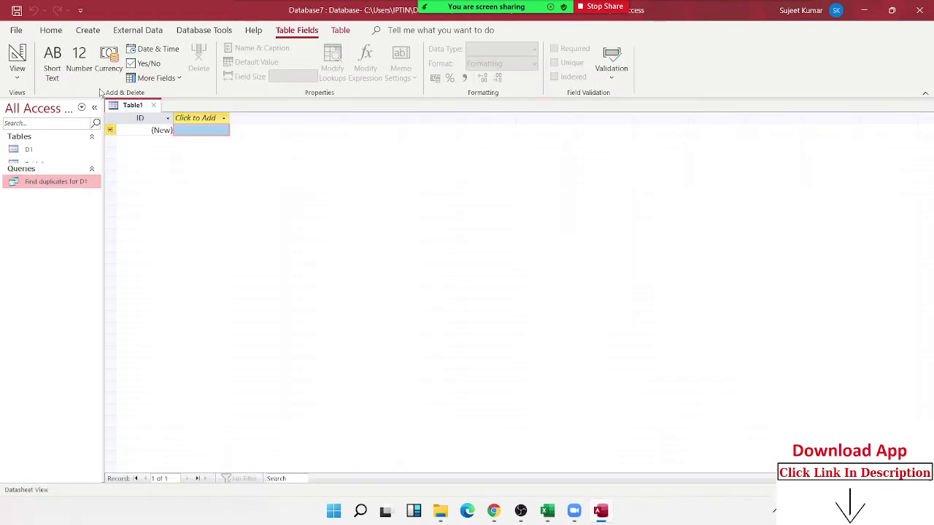
{"action": "left_click", "coordinate": [204, 127]}
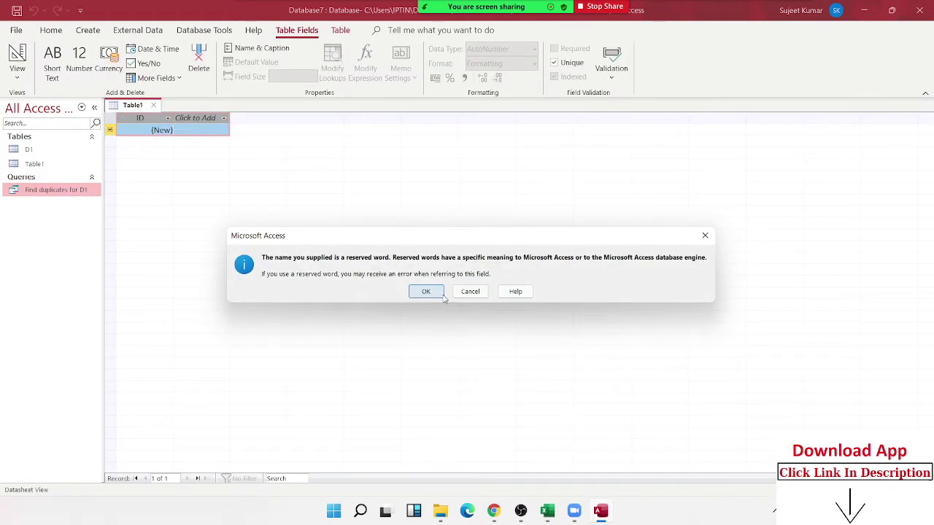
{"action": "left_click", "coordinate": [435, 296]}
{"action": "left_click", "coordinate": [448, 291]}
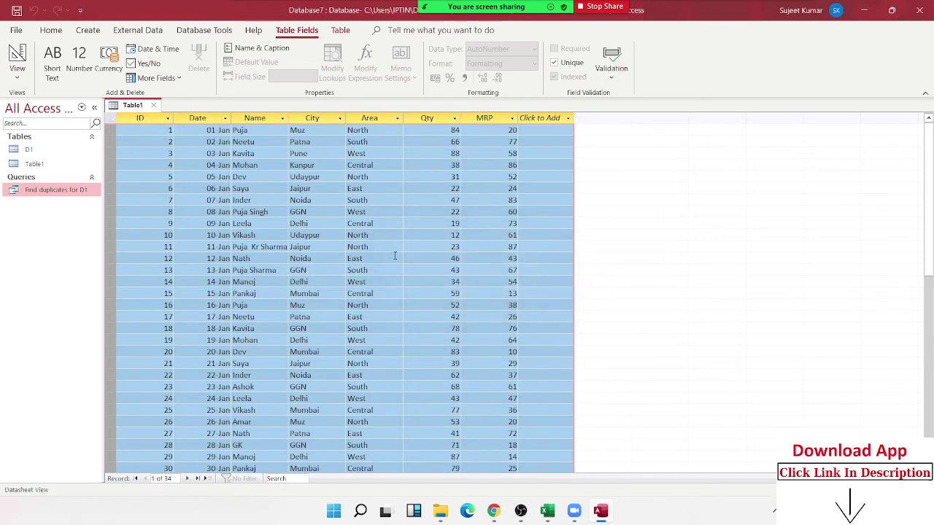
Save the new table as D2 and open it.
{"action": "left_click", "coordinate": [154, 105]}
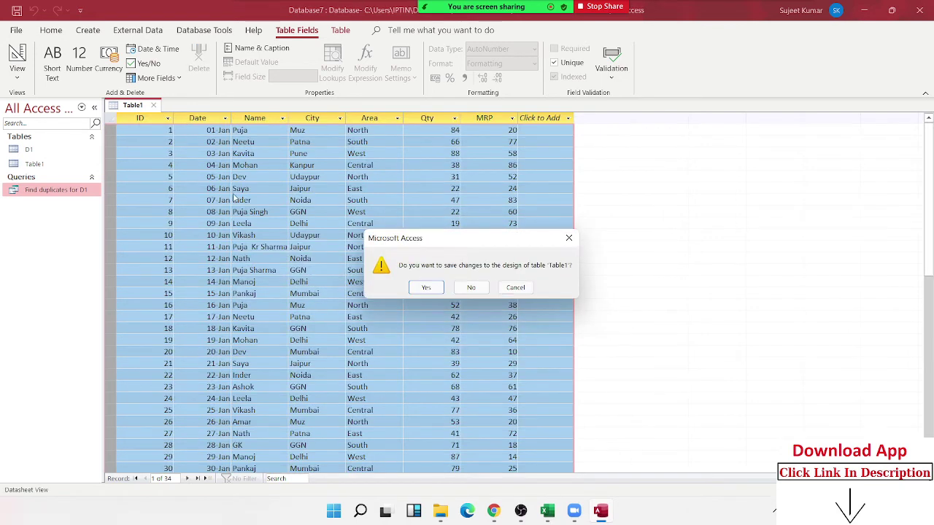
{"action": "left_click", "coordinate": [425, 289]}
{"action": "type", "text": "D2"}
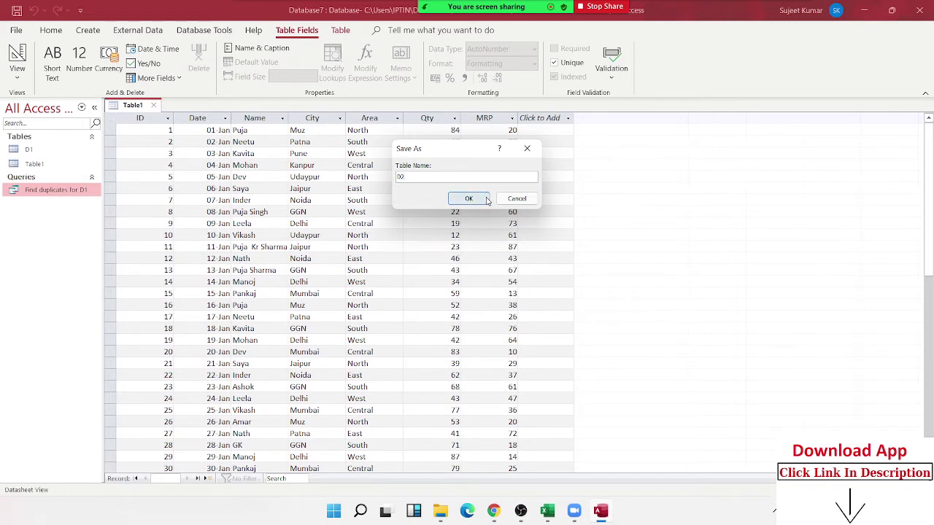
{"action": "left_click", "coordinate": [484, 200]}
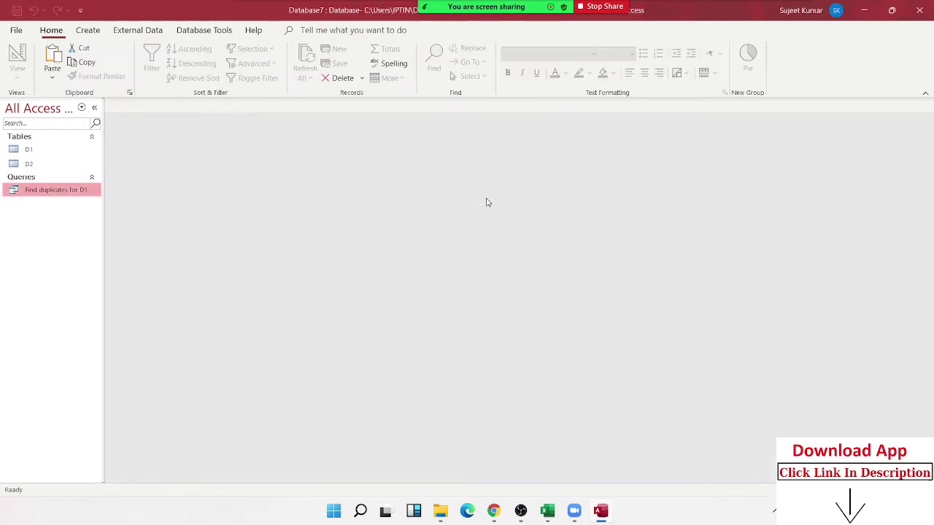
{"action": "left_click", "coordinate": [38, 152]}
{"action": "double_click", "coordinate": [39, 166]}
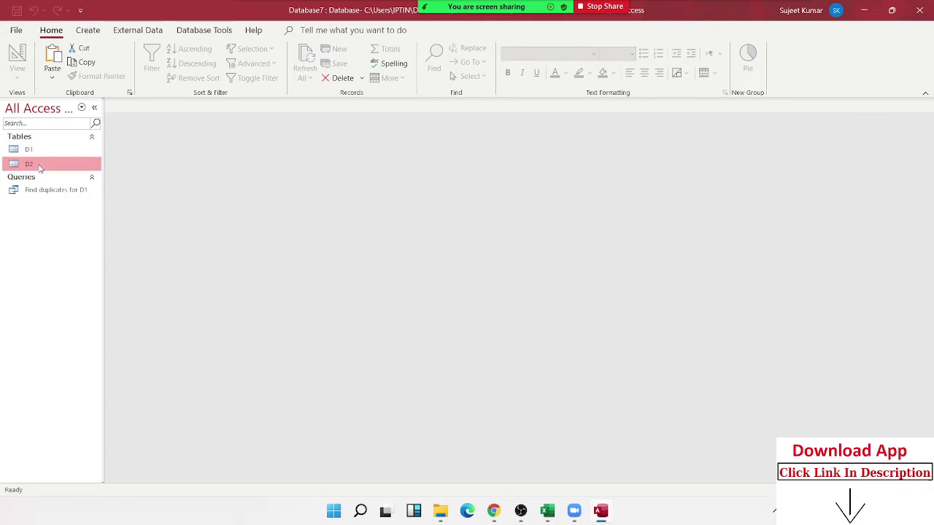
Start the Find Duplicates Query Wizard on table D2.
{"action": "left_click", "coordinate": [88, 31]}
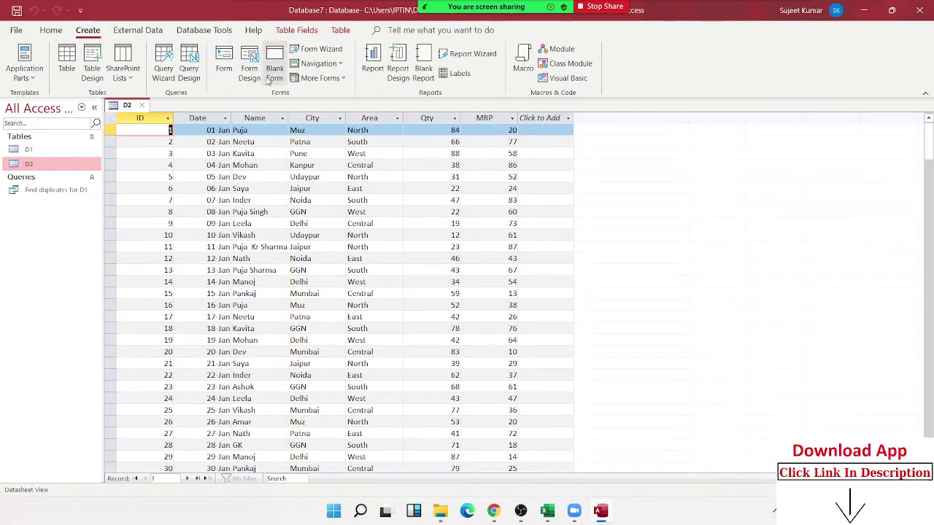
{"action": "left_click", "coordinate": [164, 70]}
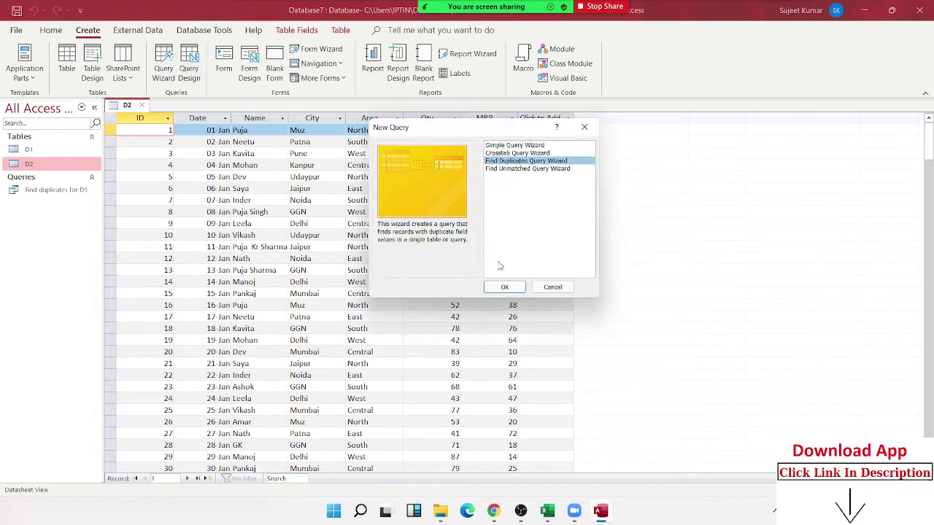
{"action": "left_click", "coordinate": [504, 287]}
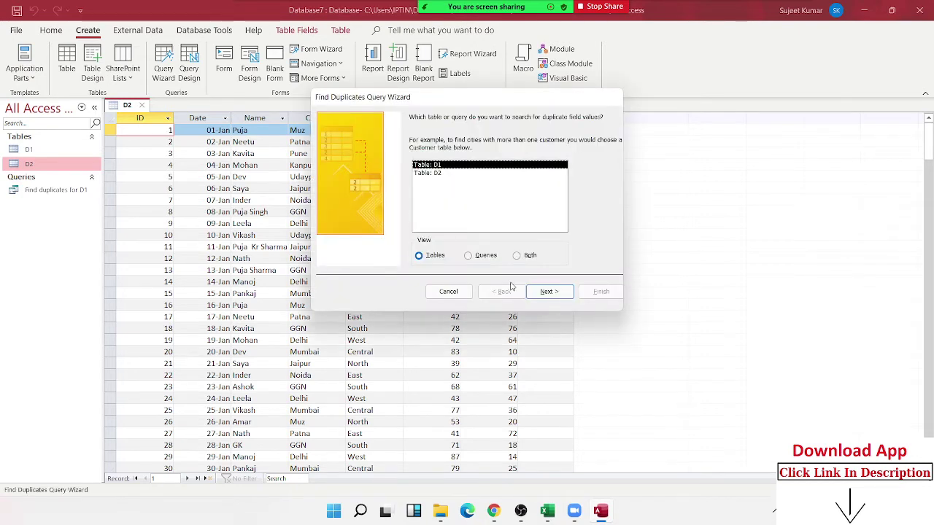
{"action": "left_click", "coordinate": [450, 175]}
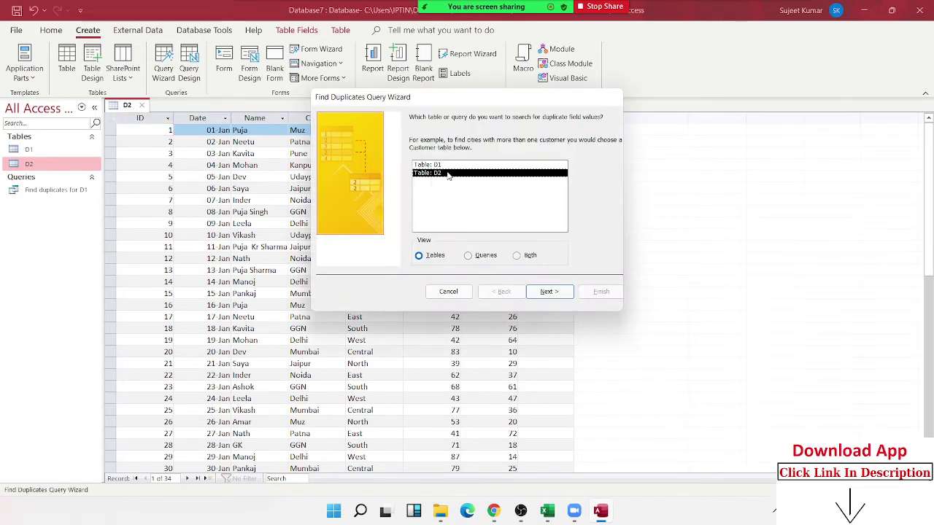
{"action": "left_click", "coordinate": [540, 288]}
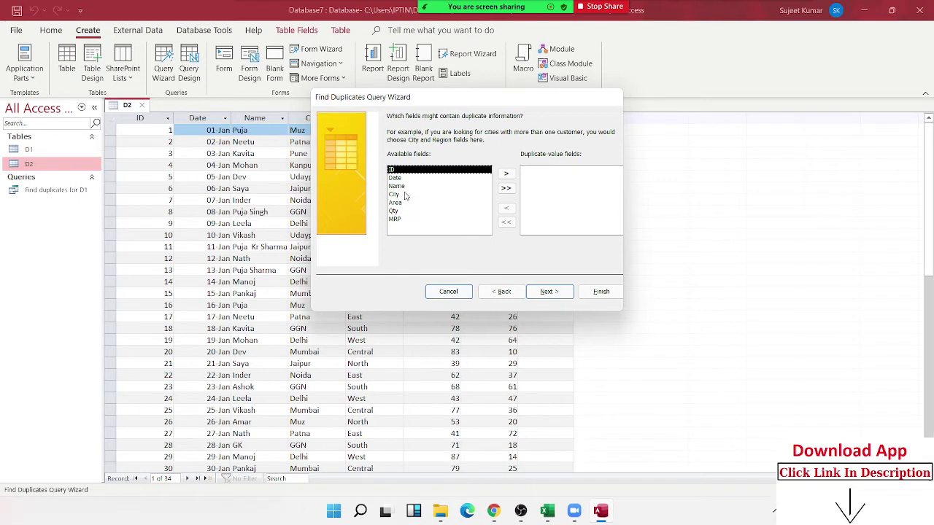
Set Name and Area as the fields checked for duplicates.
{"action": "left_click", "coordinate": [401, 186]}
{"action": "left_click", "coordinate": [506, 175]}
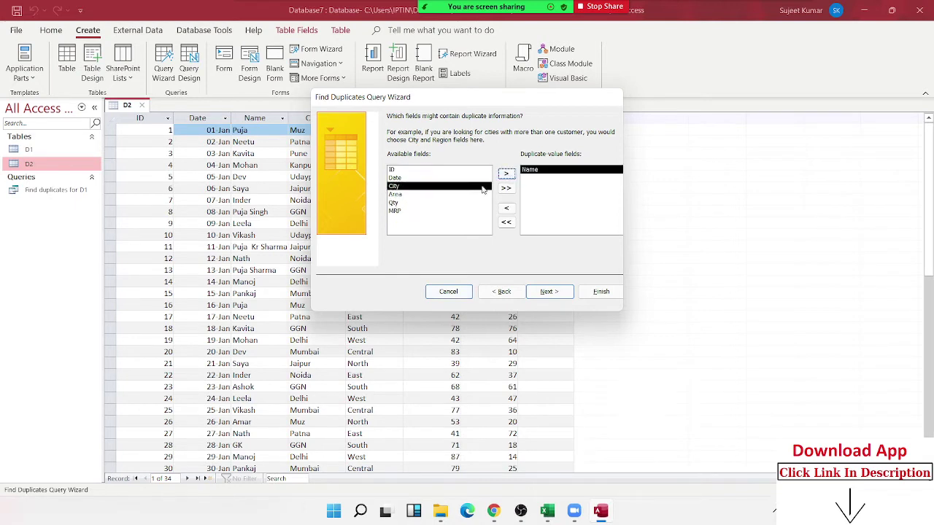
{"action": "left_click", "coordinate": [439, 195]}
{"action": "left_click", "coordinate": [507, 175]}
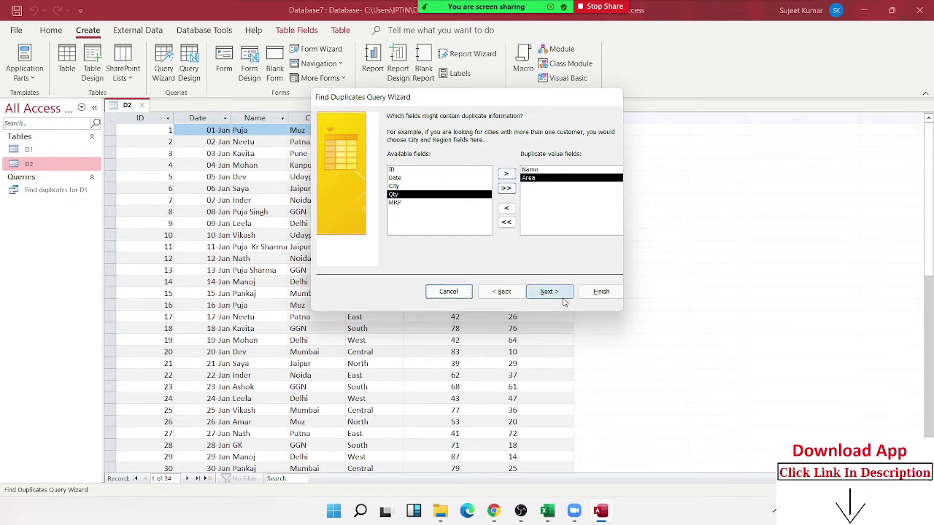
{"action": "left_click", "coordinate": [549, 292]}
Add Date, City, Qty, MRP and ID as additional fields to show.
{"action": "left_click", "coordinate": [410, 188]}
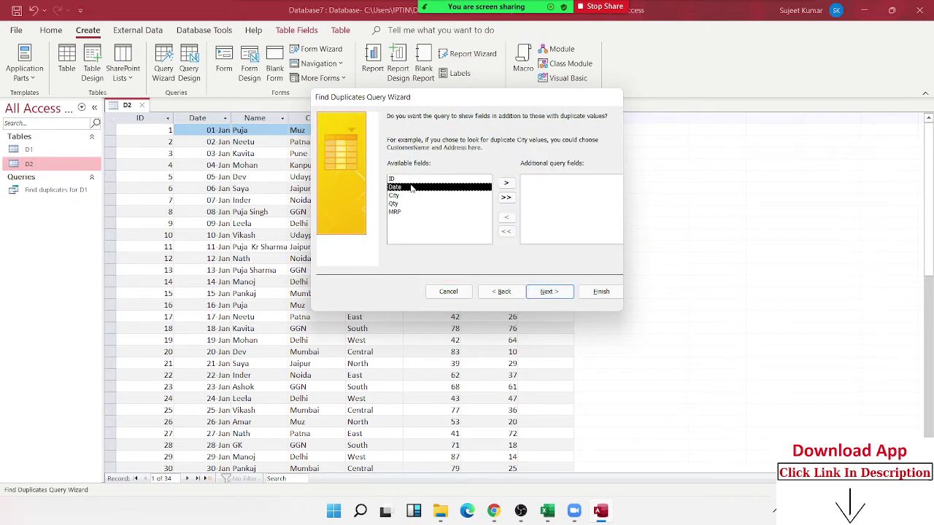
{"action": "left_click", "coordinate": [507, 183]}
{"action": "left_click", "coordinate": [506, 182]}
{"action": "left_click", "coordinate": [506, 182]}
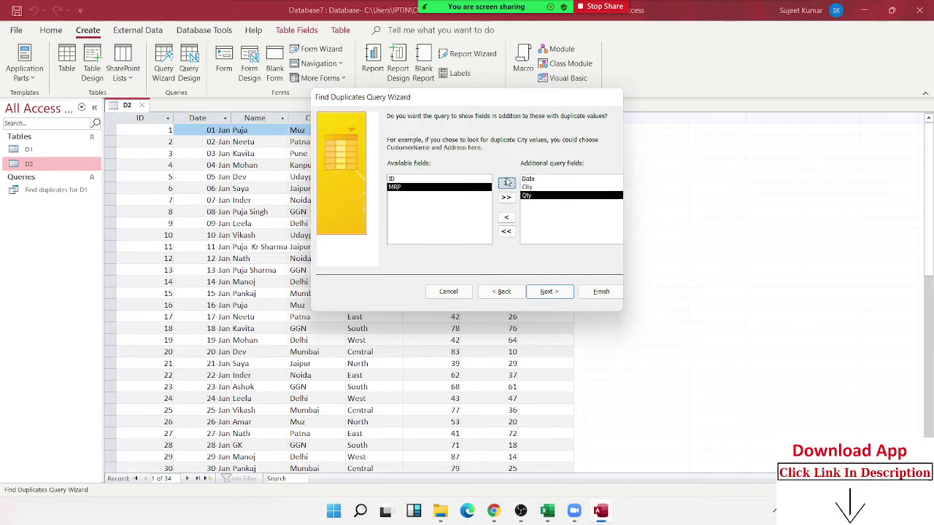
{"action": "left_click", "coordinate": [507, 182]}
{"action": "left_click", "coordinate": [507, 182]}
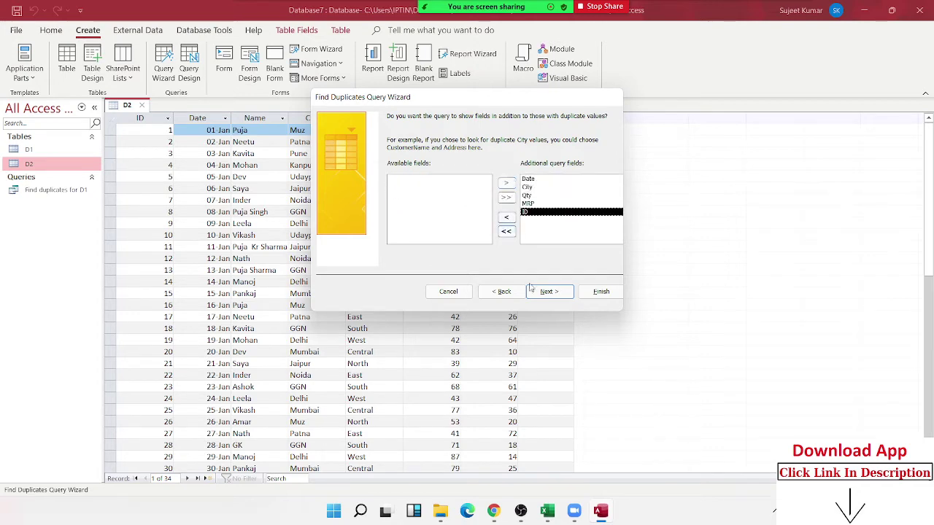
{"action": "left_click", "coordinate": [552, 293]}
Finish the Find duplicates for D2 query and compare Area values across duplicate pairs.
{"action": "left_click", "coordinate": [597, 294]}
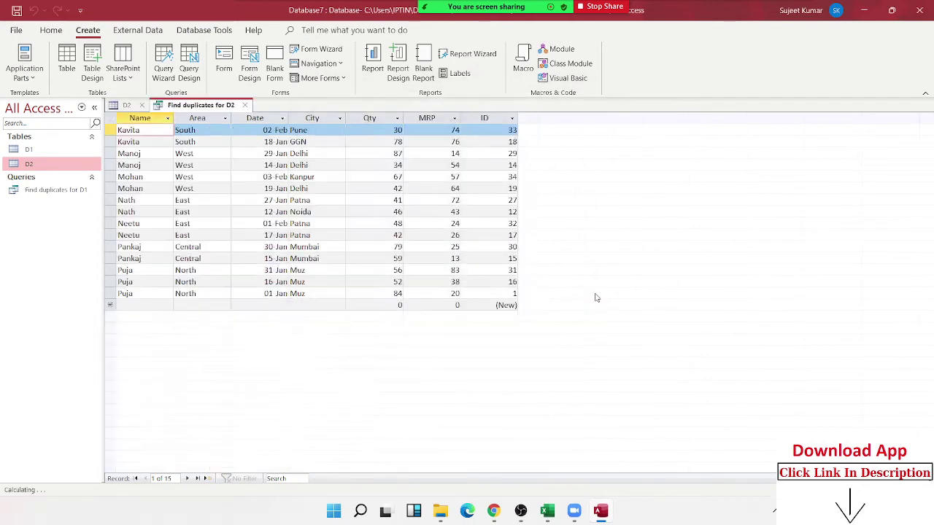
{"action": "left_click", "coordinate": [241, 194]}
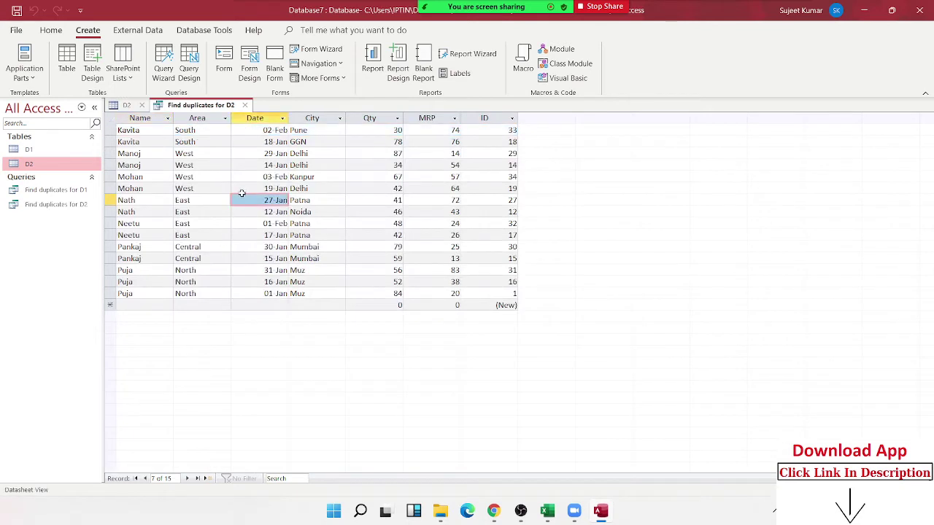
{"action": "left_click", "coordinate": [141, 134]}
{"action": "left_click", "coordinate": [185, 130]}
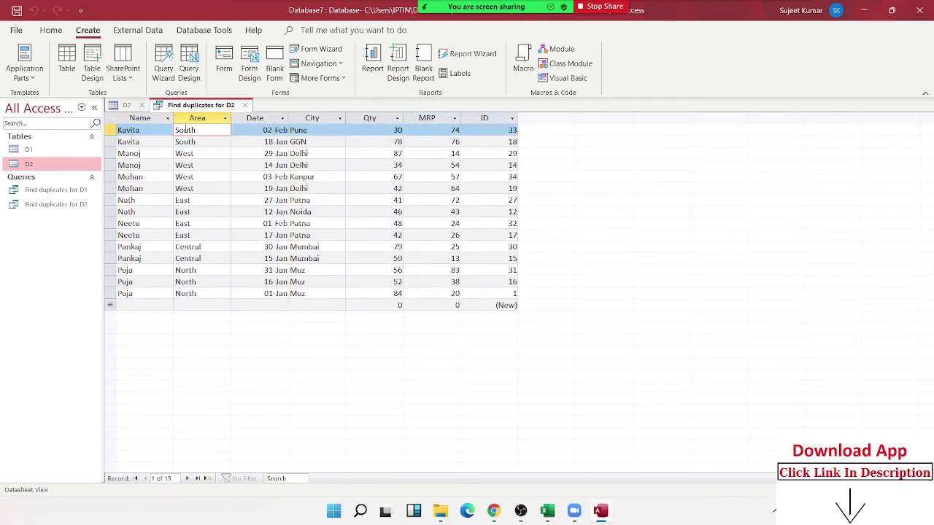
{"action": "left_click", "coordinate": [172, 145]}
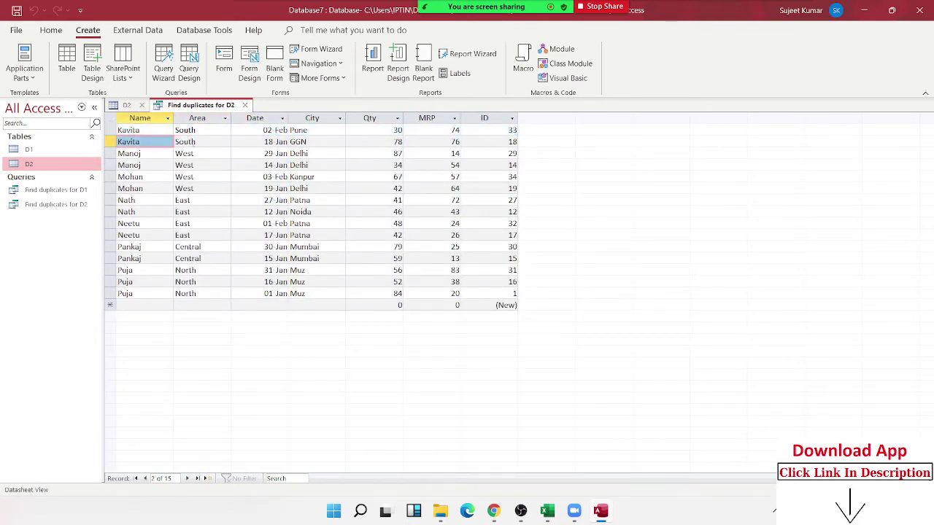
{"action": "left_click", "coordinate": [161, 153]}
{"action": "left_click", "coordinate": [166, 165]}
{"action": "left_click", "coordinate": [170, 177]}
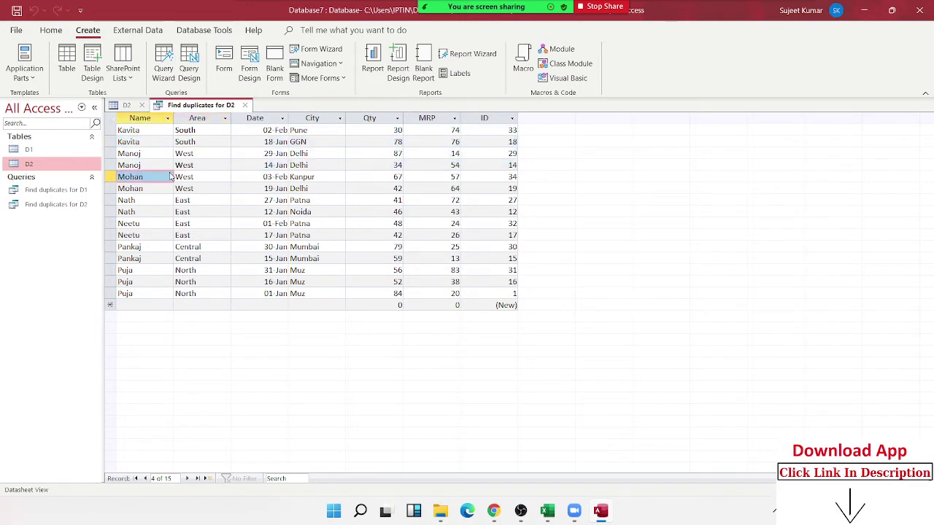
{"action": "left_click", "coordinate": [171, 178]}
{"action": "left_click", "coordinate": [182, 188]}
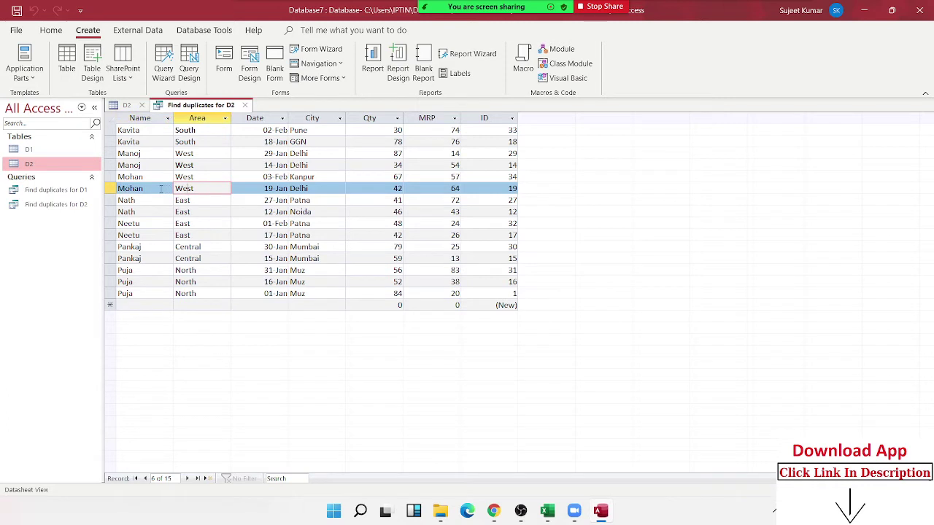
Recheck the 29 Jan and 03 Feb records' Areas, then close the results.
{"action": "left_click", "coordinate": [143, 154]}
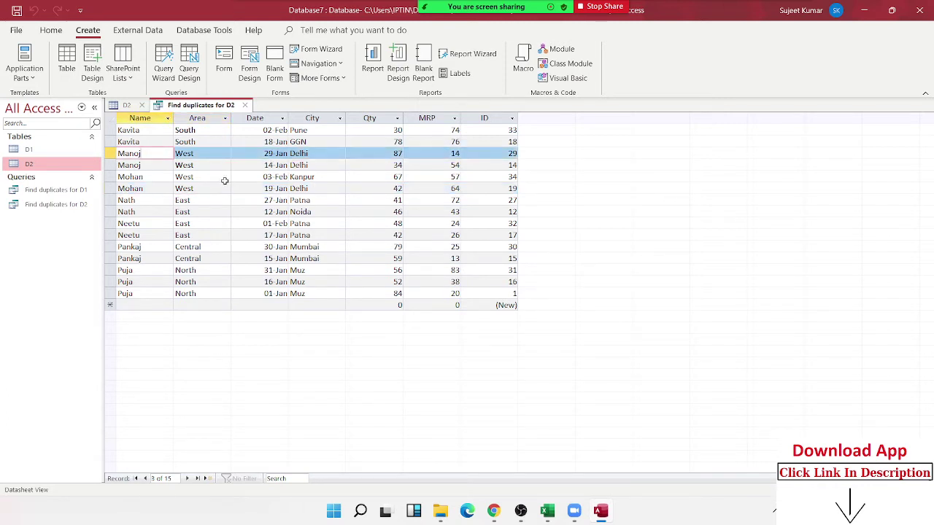
{"action": "left_click", "coordinate": [210, 159]}
{"action": "left_click", "coordinate": [205, 177]}
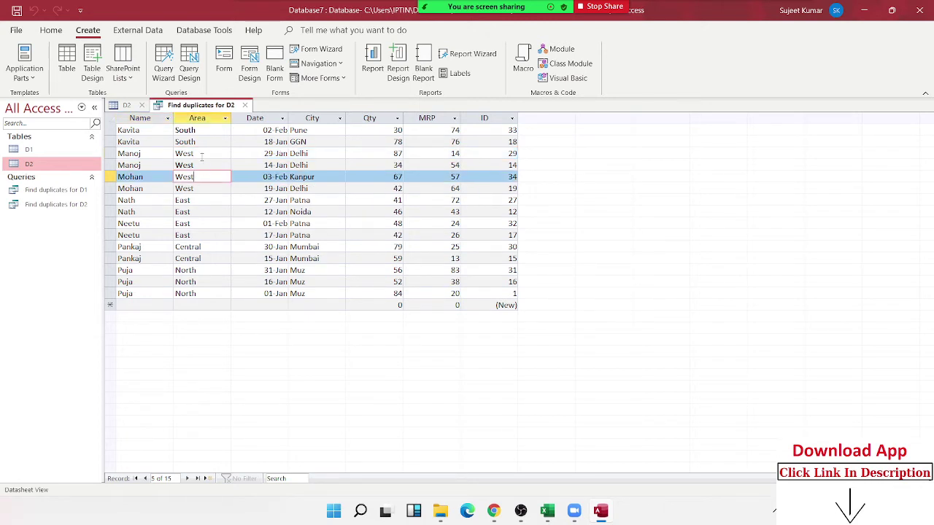
{"action": "left_click", "coordinate": [194, 153]}
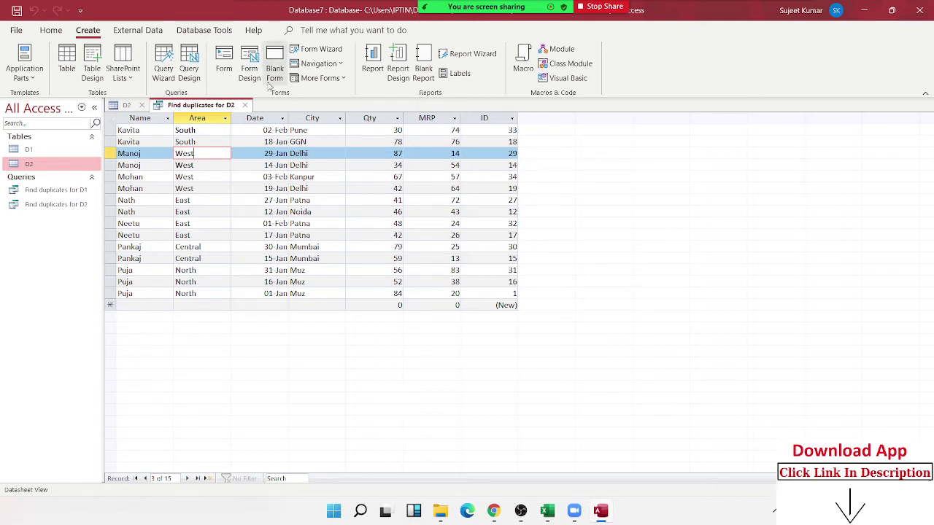
{"action": "left_click", "coordinate": [245, 105]}
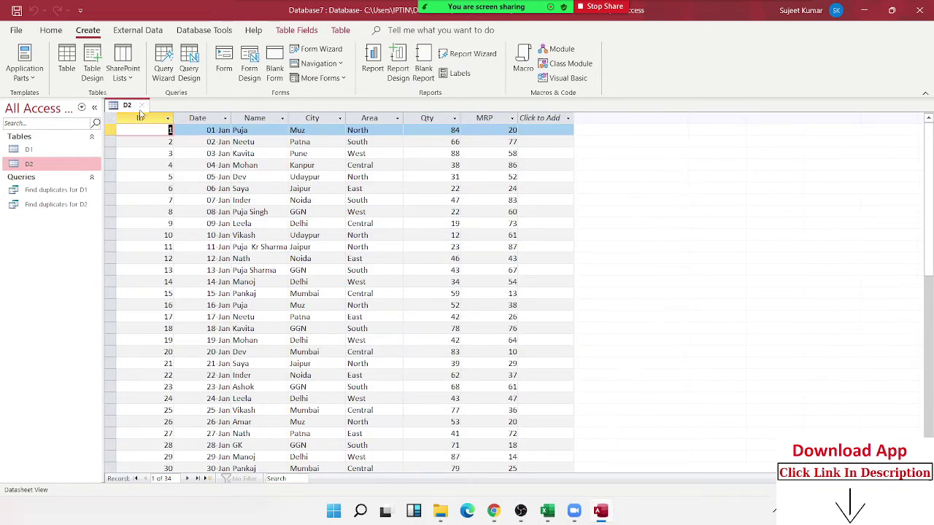
Close D2 and create a new blank Table1 with only an ID field.
{"action": "left_click", "coordinate": [143, 107]}
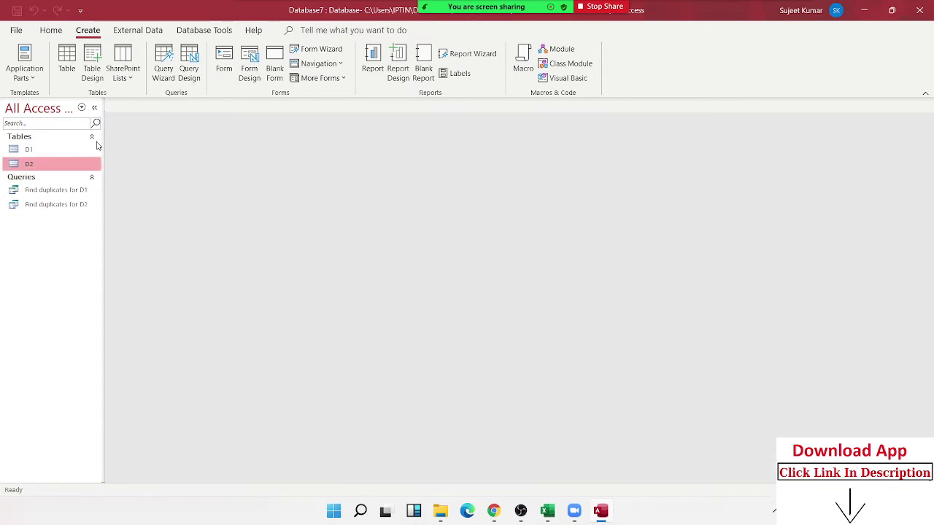
{"action": "left_click", "coordinate": [52, 151]}
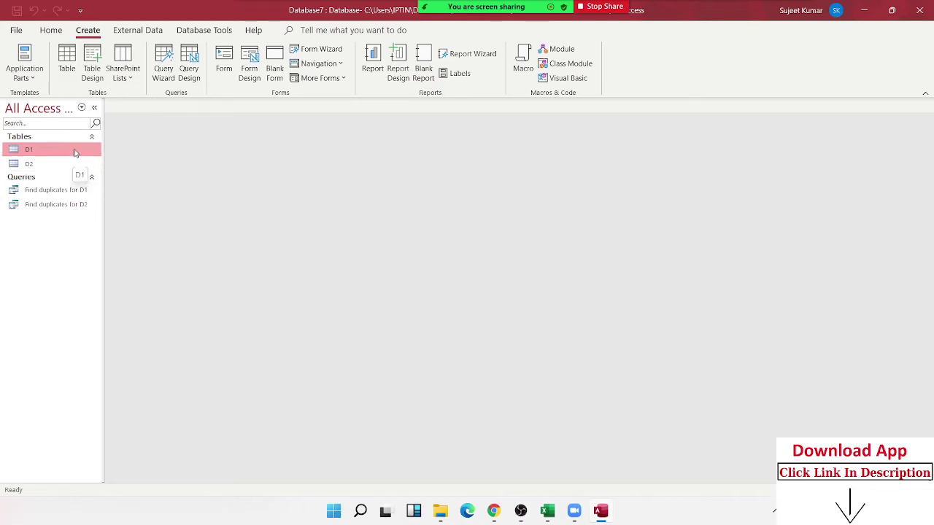
{"action": "mouse_move", "coordinate": [548, 511]}
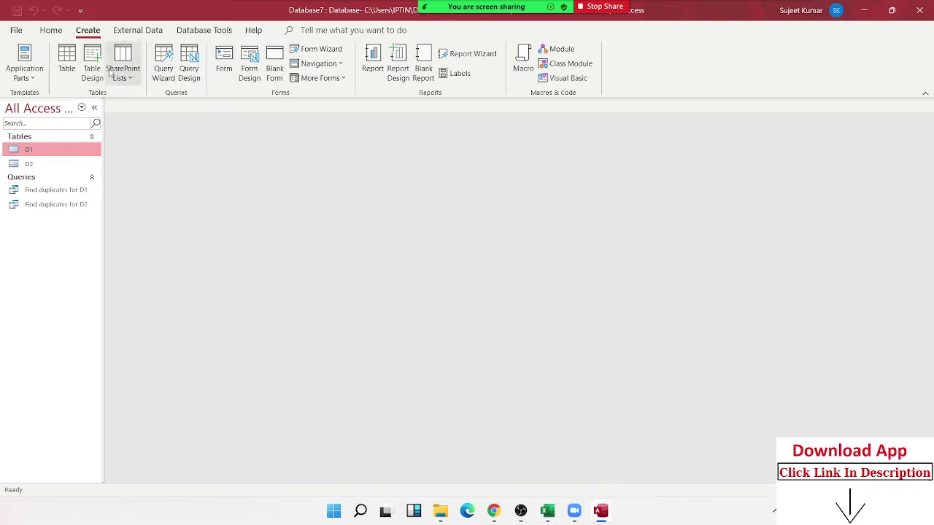
{"action": "left_click", "coordinate": [66, 62]}
Copy Book2's Name-to-Oct header row and the 12 people's monthly figures (A1:L13), then return to Access.
{"action": "mouse_move", "coordinate": [574, 514]}
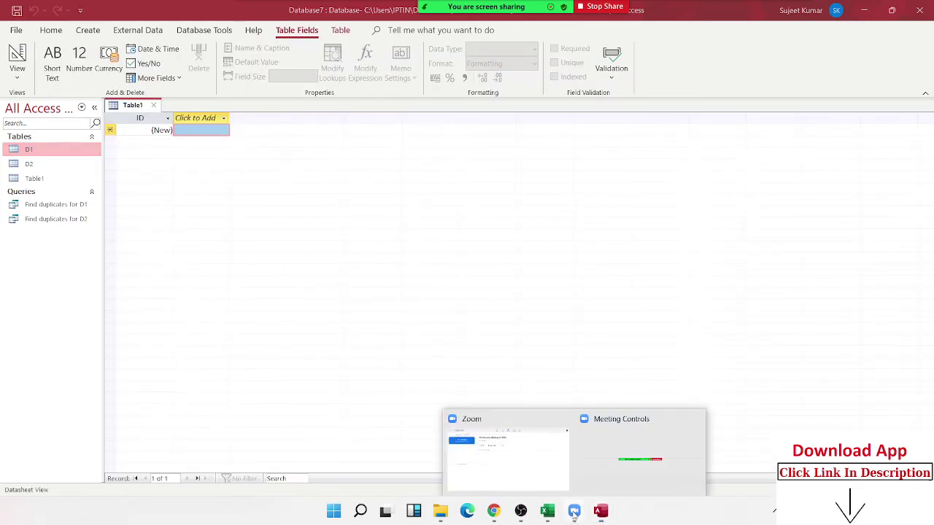
{"action": "mouse_move", "coordinate": [545, 518]}
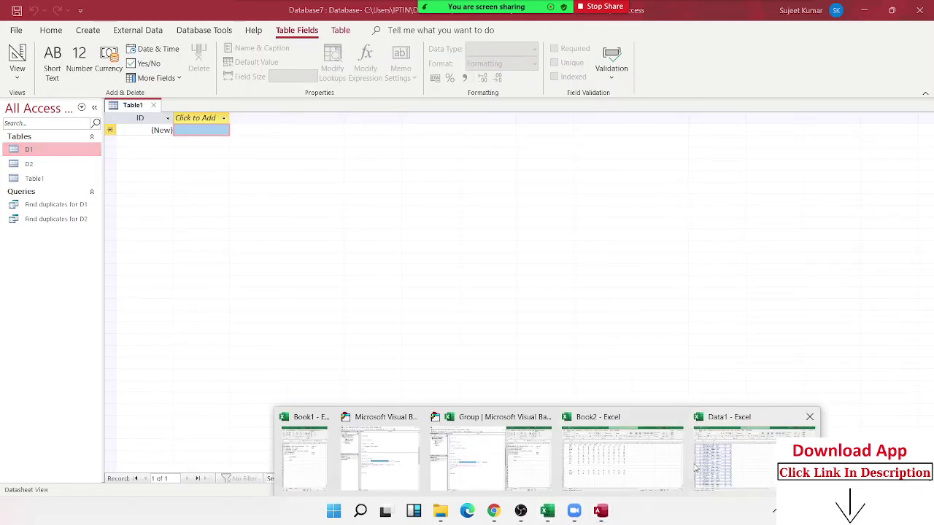
{"action": "left_click", "coordinate": [611, 460]}
{"action": "left_click", "coordinate": [76, 151]}
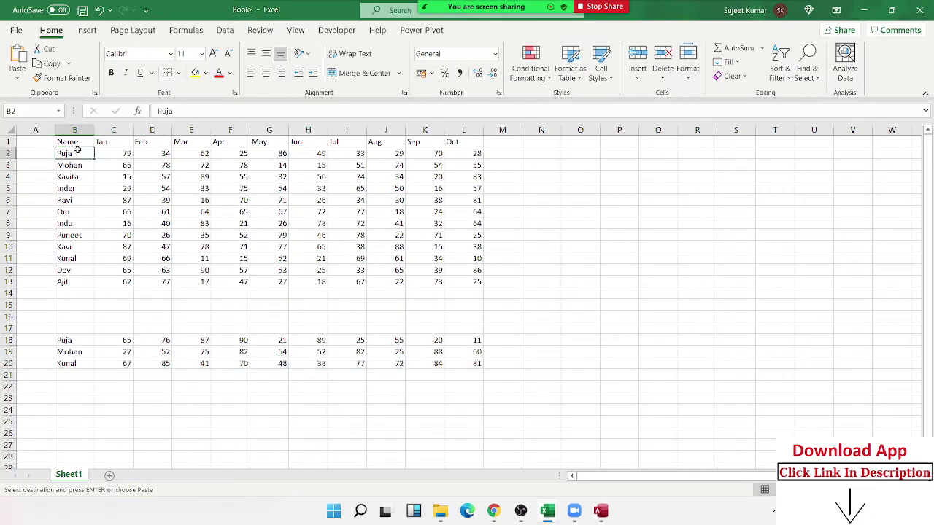
{"action": "left_click_drag", "start_coordinate": [35, 130], "coordinate": [77, 148]}
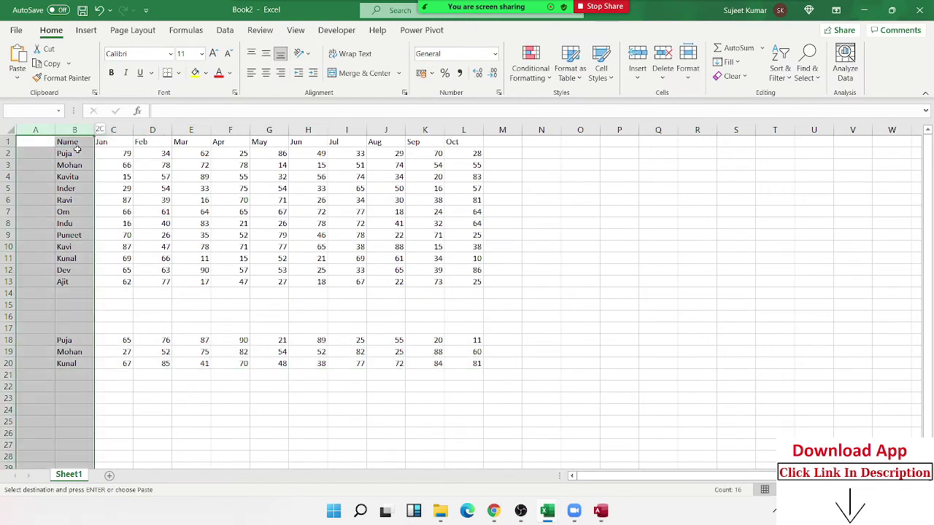
{"action": "left_click", "coordinate": [76, 148]}
{"action": "key", "text": "ctrl+shift+Right"}
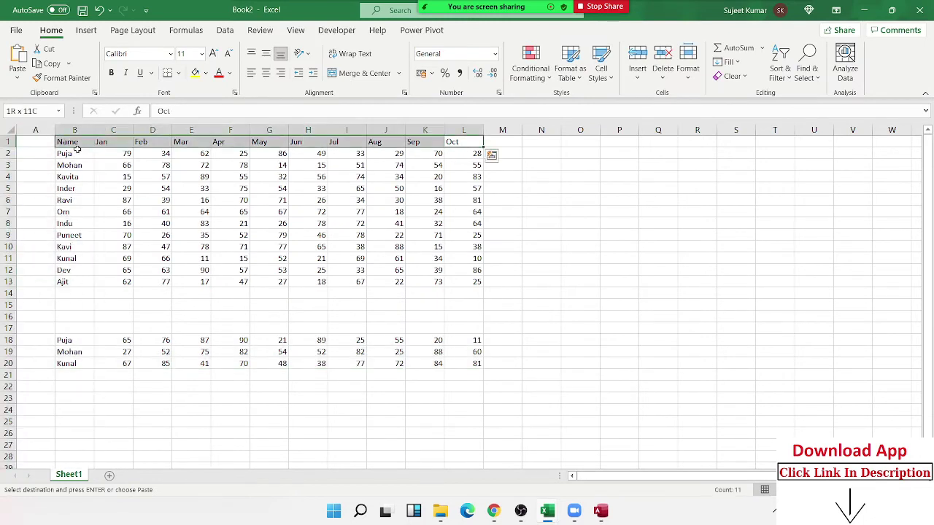
{"action": "key", "text": "shift+Left"}
{"action": "key", "text": "shift+Down"}
{"action": "key", "text": "shift+Down"}
{"action": "key", "text": "shift+Down"}
{"action": "key", "text": "shift+Down"}
{"action": "key", "text": "shift+Down"}
{"action": "key", "text": "shift+Down"}
{"action": "key", "text": "shift+Down"}
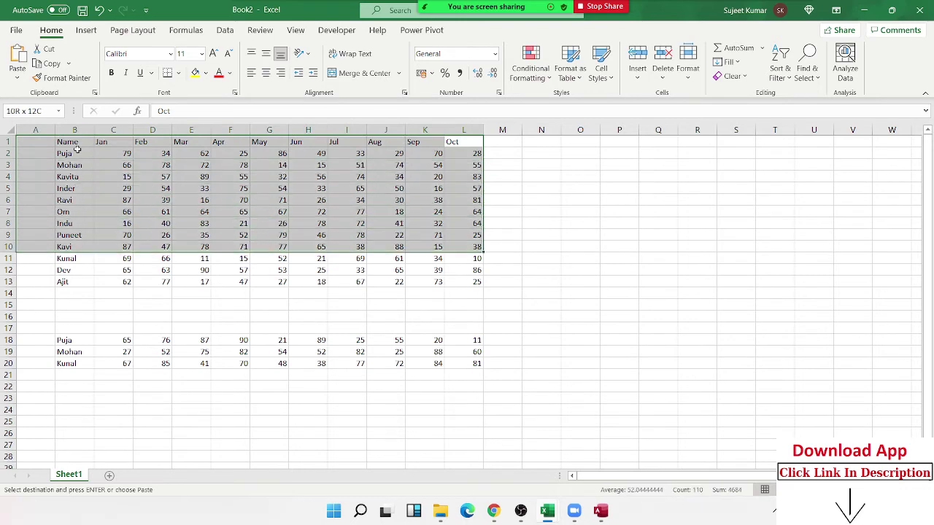
{"action": "key", "text": "shift+Down"}
{"action": "key", "text": "shift+Down"}
{"action": "key", "text": "shift+Down"}
{"action": "key", "text": "ctrl+c"}
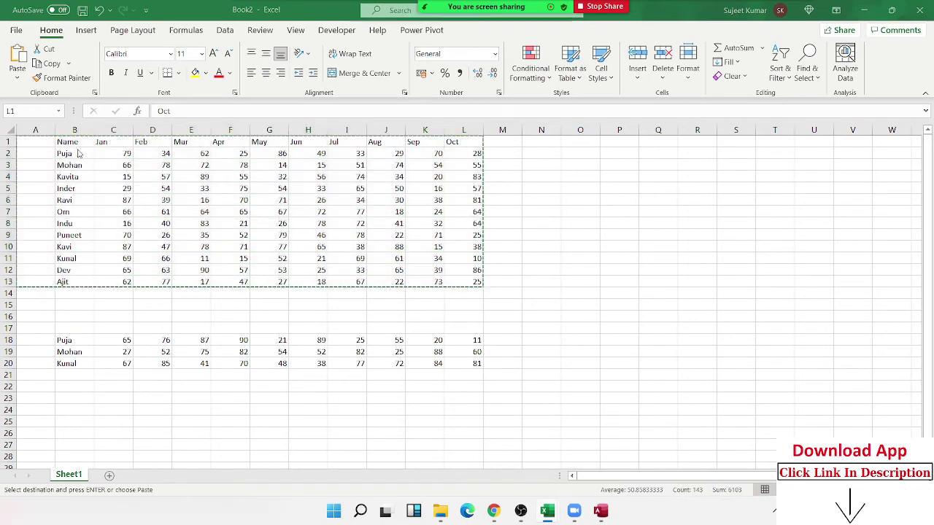
{"action": "key", "text": "alt+Tab"}
Paste the 12 copied records into Table1, accepting the reserved-word warning about the Name field.
{"action": "left_click_drag", "start_coordinate": [128, 120], "coordinate": [198, 123]}
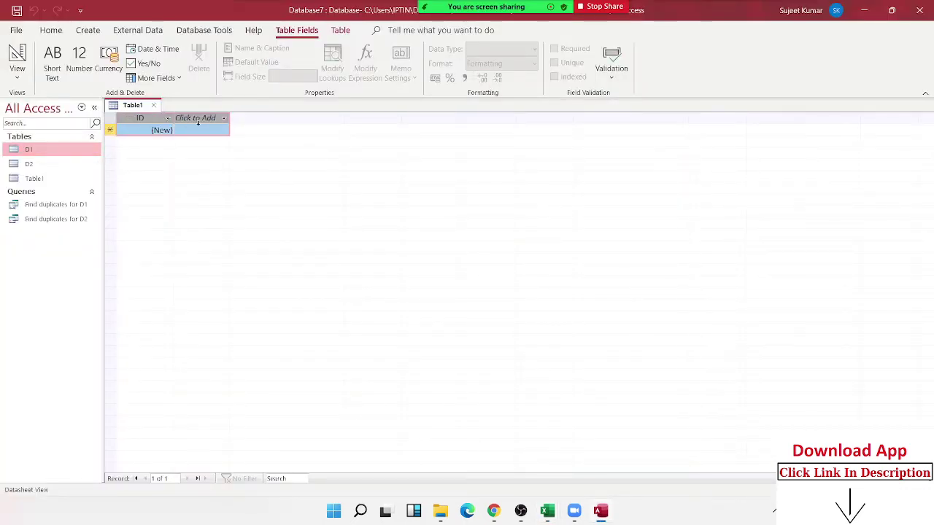
{"action": "left_click", "coordinate": [88, 30]}
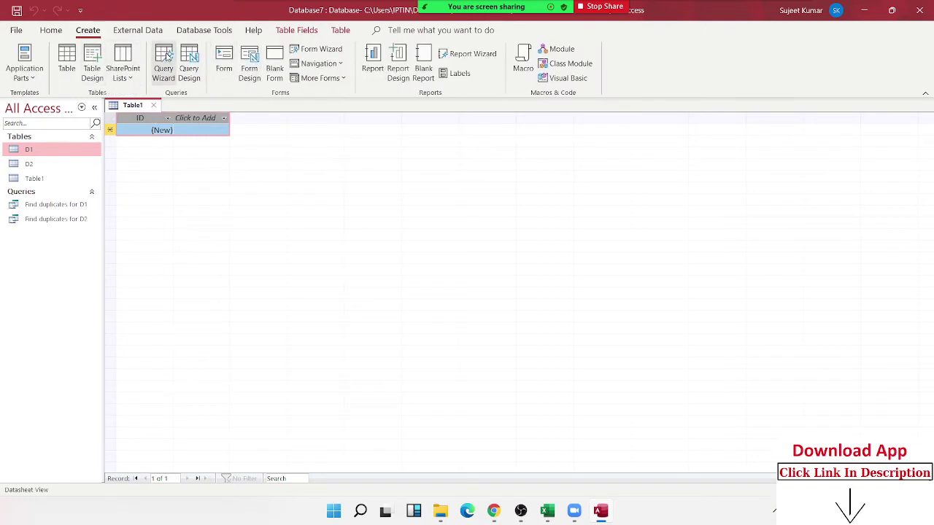
{"action": "left_click", "coordinate": [168, 57]}
{"action": "left_click", "coordinate": [412, 292]}
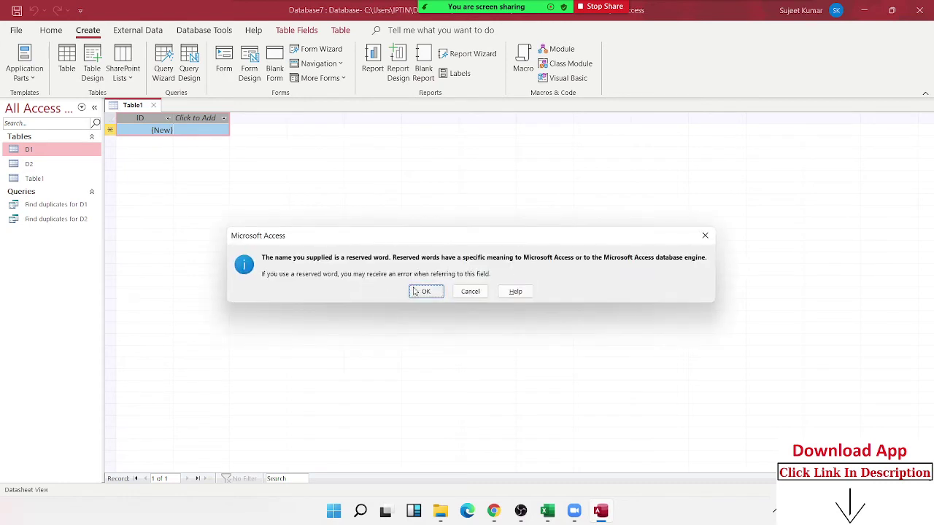
{"action": "left_click", "coordinate": [414, 292]}
{"action": "left_click", "coordinate": [443, 287]}
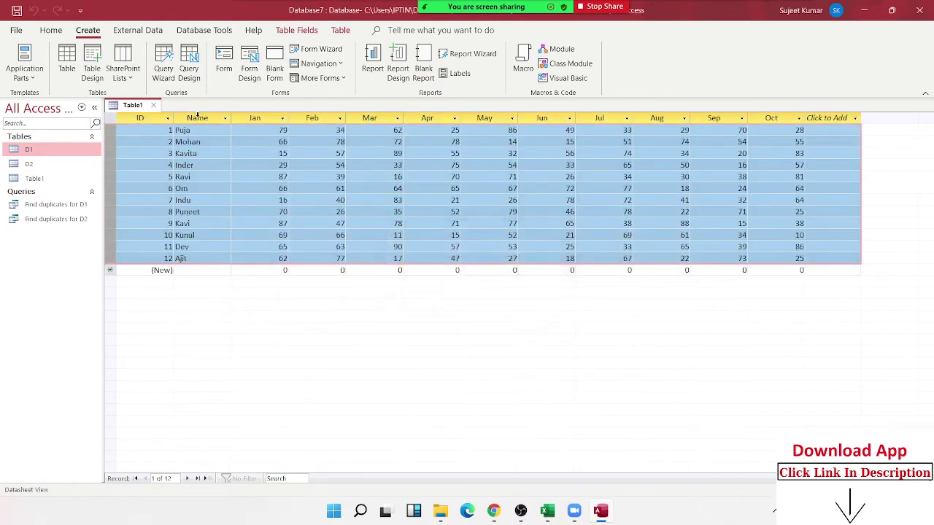
Close Table1 and save it under the name D3.
{"action": "left_click", "coordinate": [154, 105]}
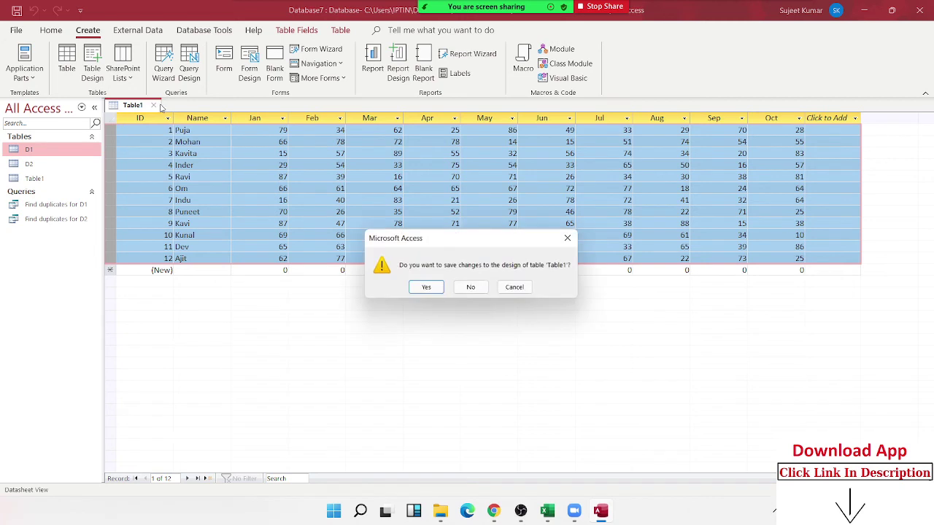
{"action": "left_click", "coordinate": [426, 288]}
{"action": "type", "text": "D3"}
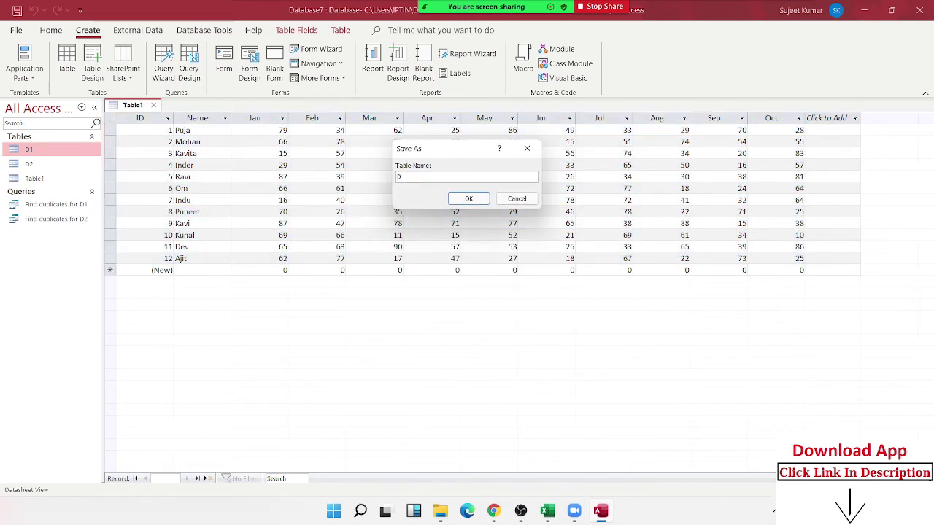
{"action": "left_click", "coordinate": [468, 199]}
Open tables D3 and D1 to check their records, closing each afterward.
{"action": "double_click", "coordinate": [44, 178]}
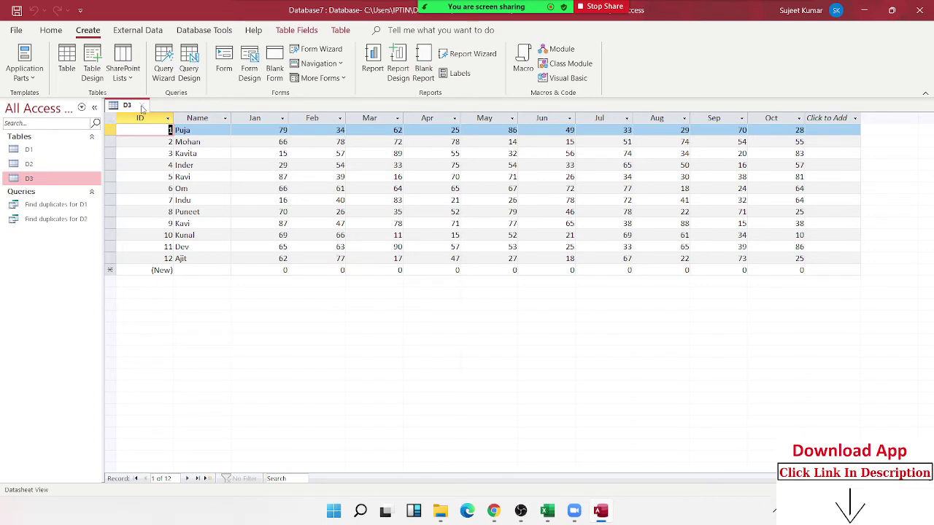
{"action": "left_click", "coordinate": [143, 107]}
{"action": "double_click", "coordinate": [67, 149]}
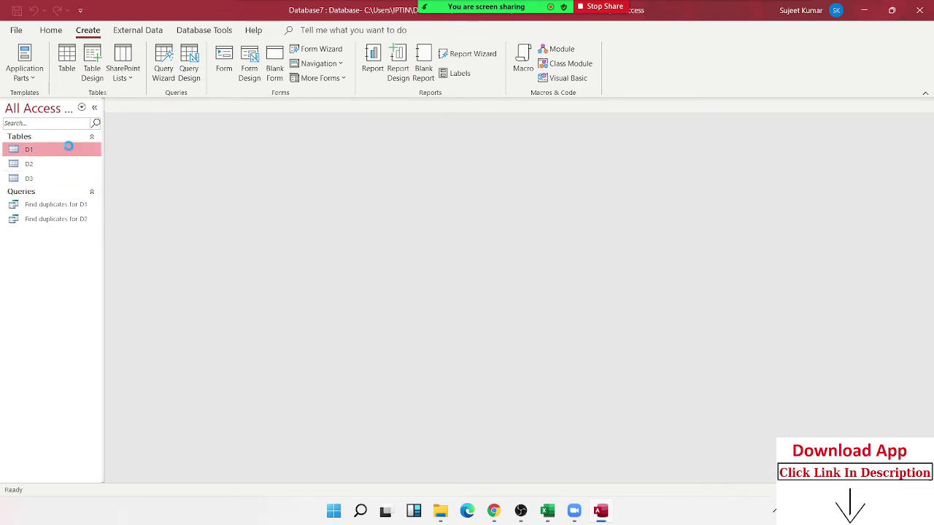
{"action": "left_click", "coordinate": [142, 110]}
{"action": "left_click", "coordinate": [36, 177]}
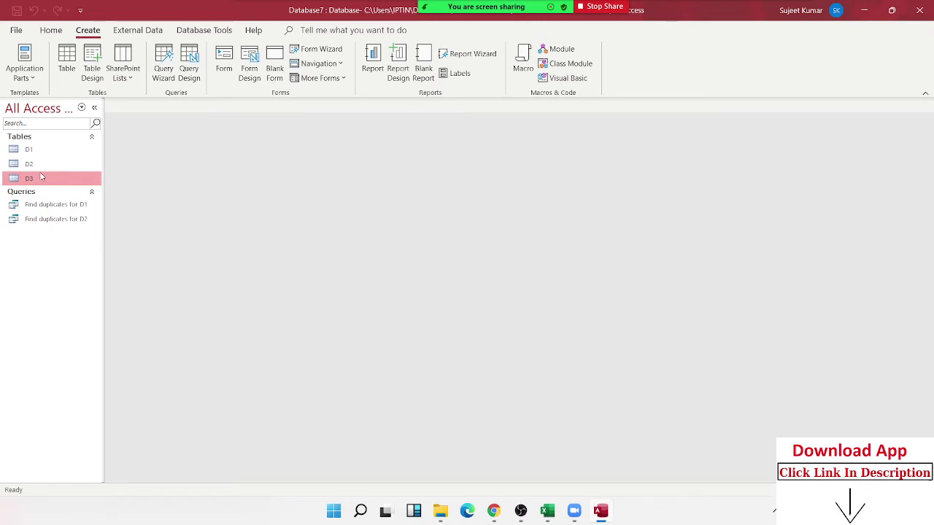
Start a Find Unmatched query searching D1 for records missing from related table D3.
{"action": "left_click", "coordinate": [45, 150]}
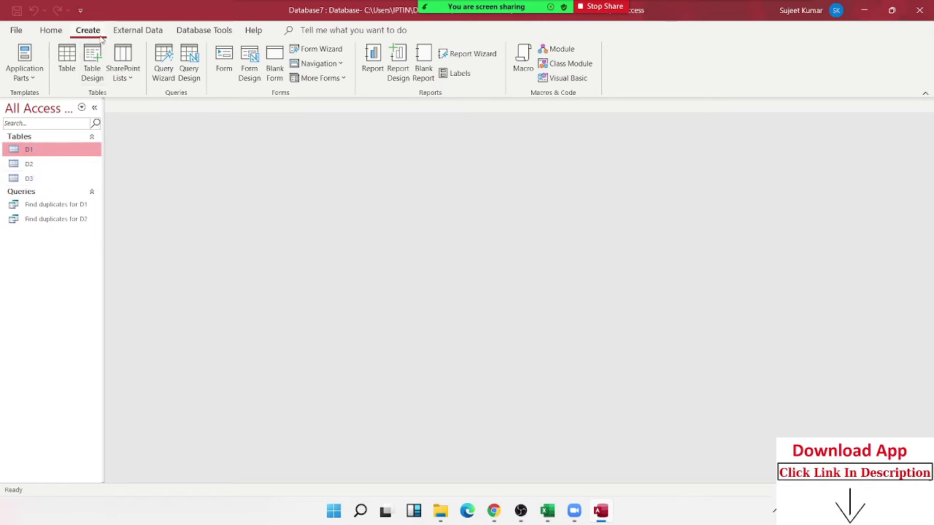
{"action": "left_click", "coordinate": [165, 69]}
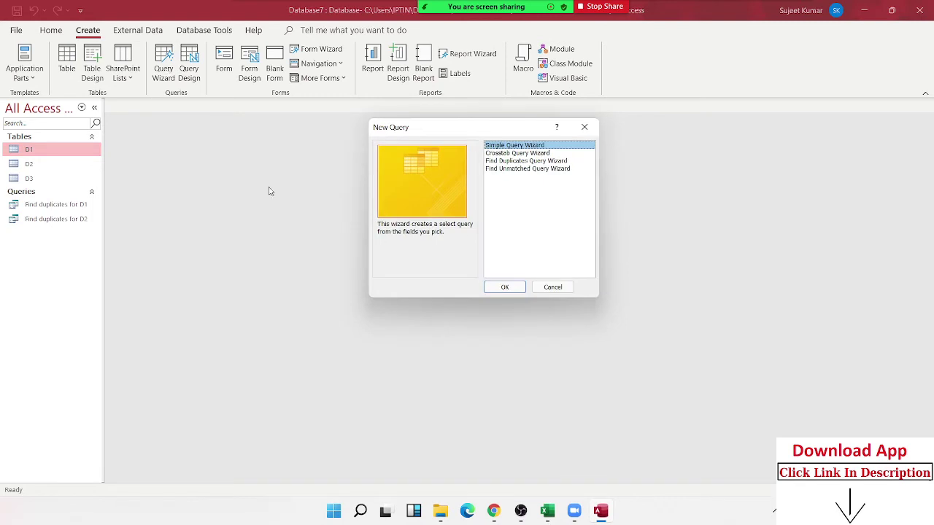
{"action": "left_click", "coordinate": [536, 170]}
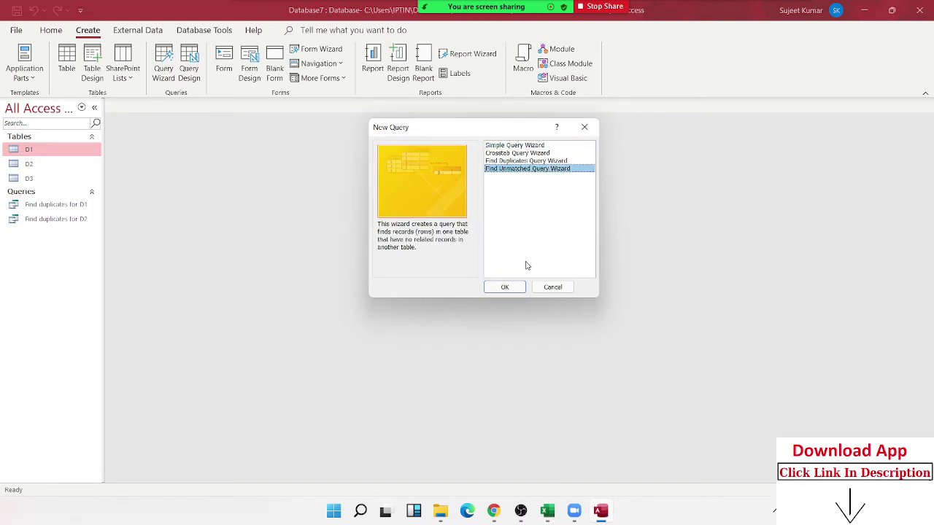
{"action": "left_click", "coordinate": [503, 289]}
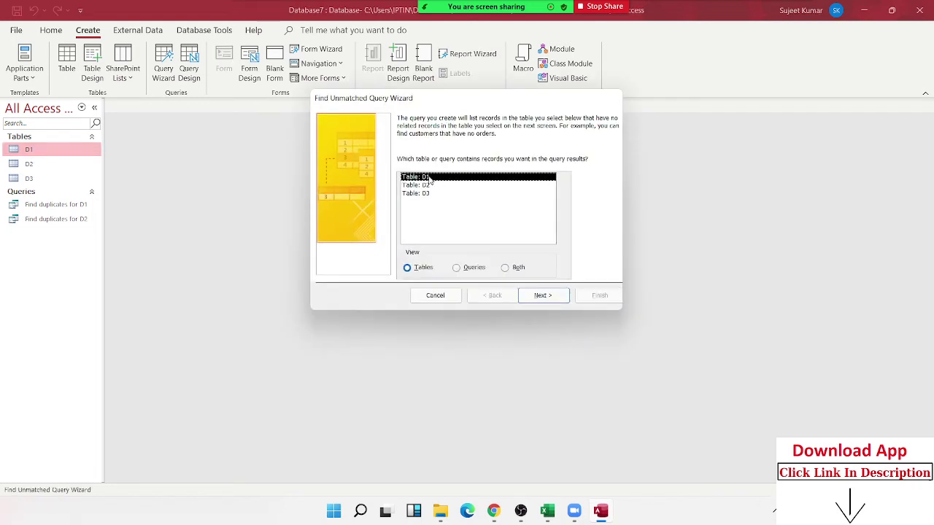
{"action": "left_click", "coordinate": [541, 296]}
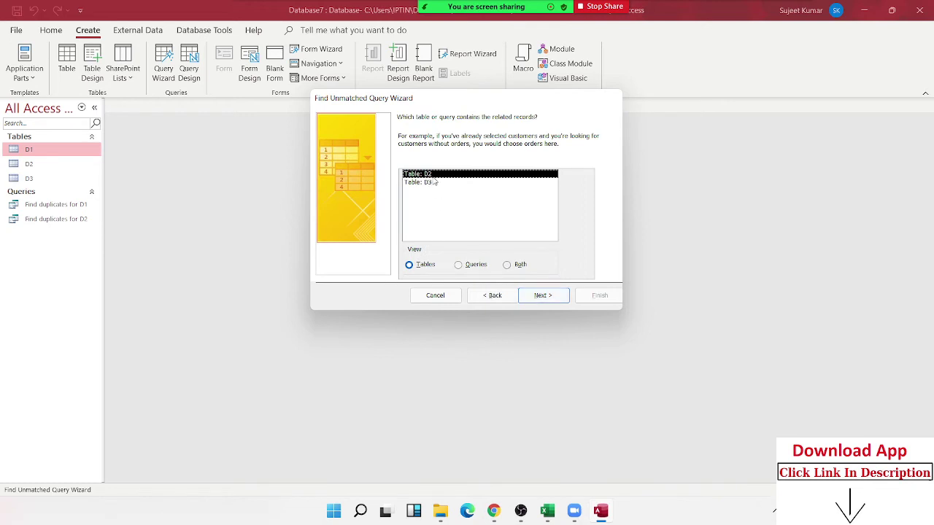
{"action": "left_click", "coordinate": [434, 182]}
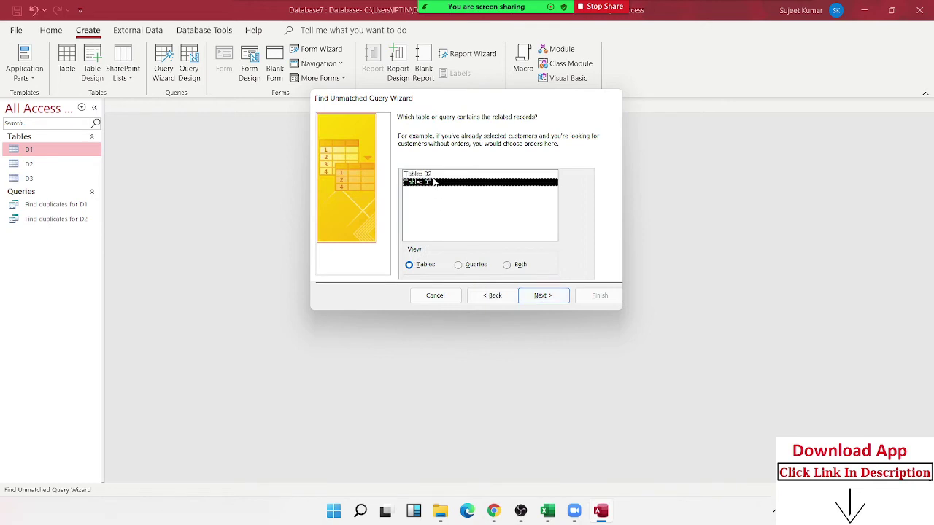
{"action": "left_click", "coordinate": [542, 296]}
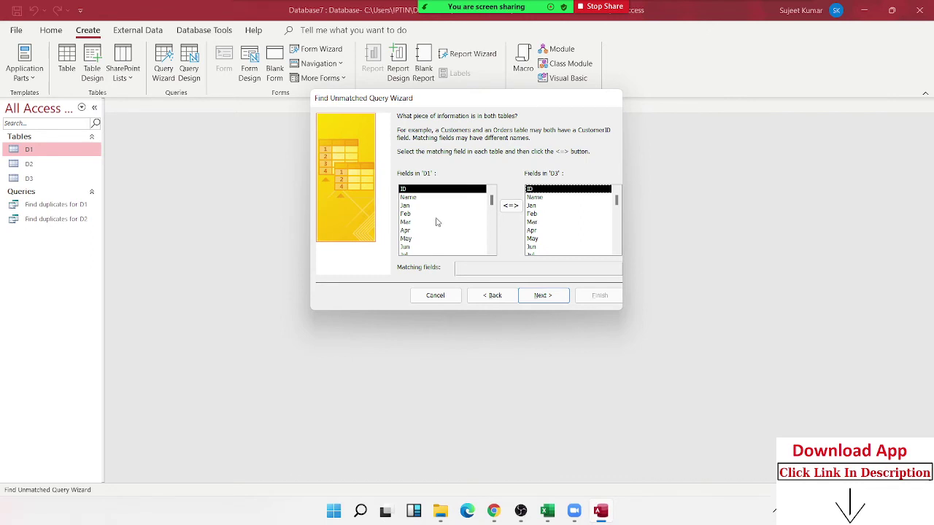
Match D1's Name to D3's Name, include all D1 fields, and finish the query.
{"action": "left_click", "coordinate": [413, 199]}
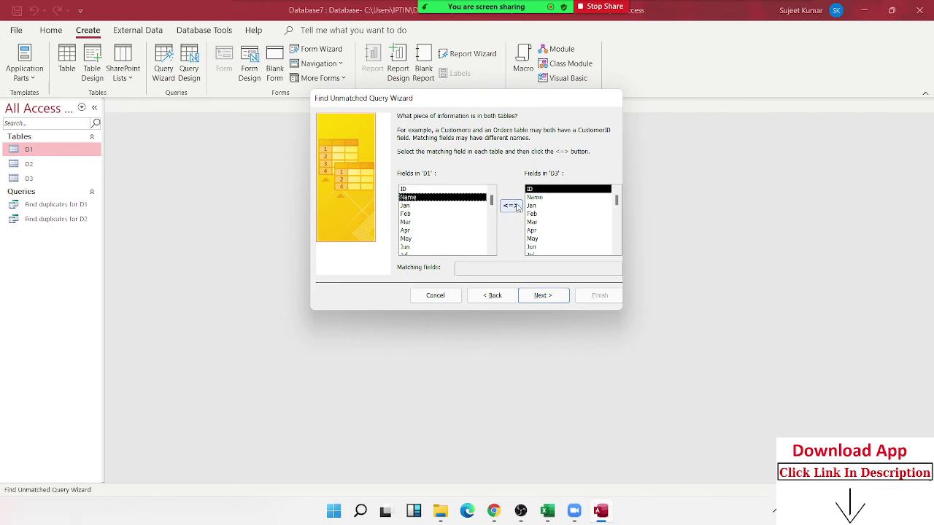
{"action": "left_click", "coordinate": [546, 199]}
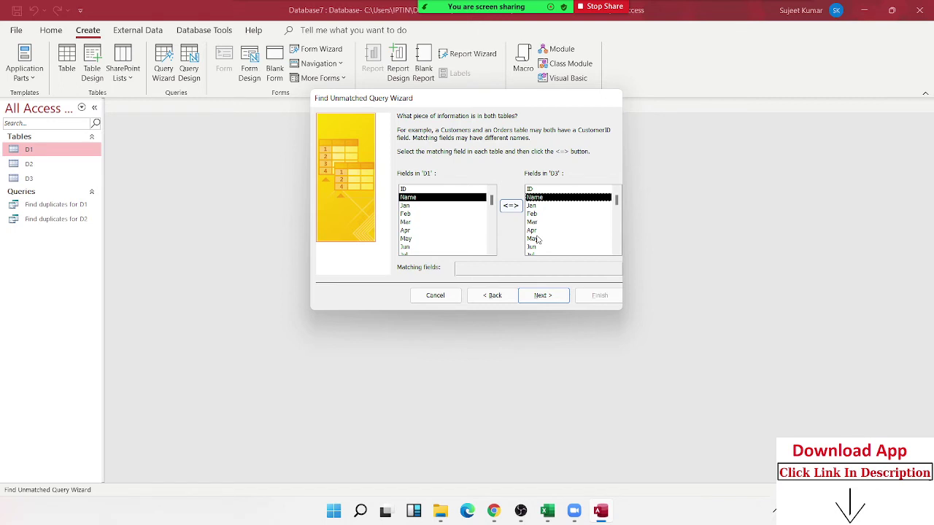
{"action": "left_click", "coordinate": [552, 300]}
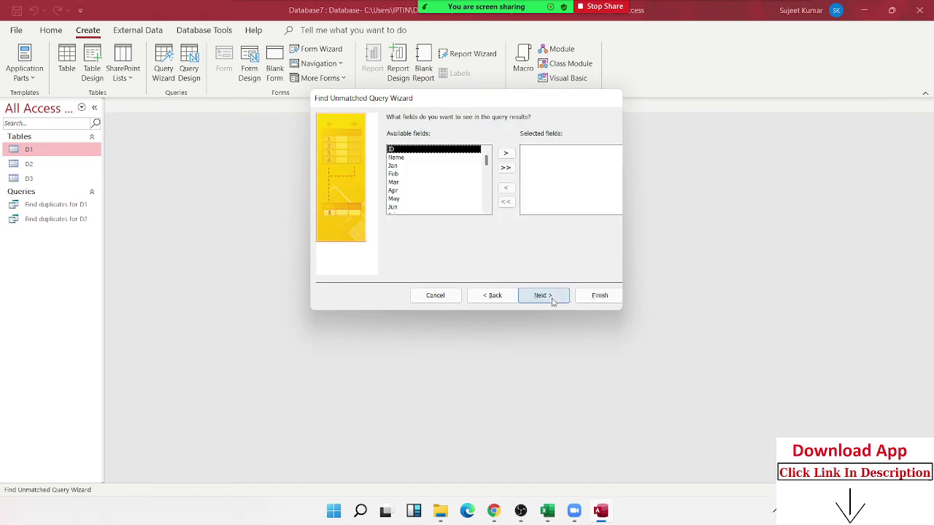
{"action": "left_click", "coordinate": [505, 168]}
{"action": "left_click", "coordinate": [546, 296]}
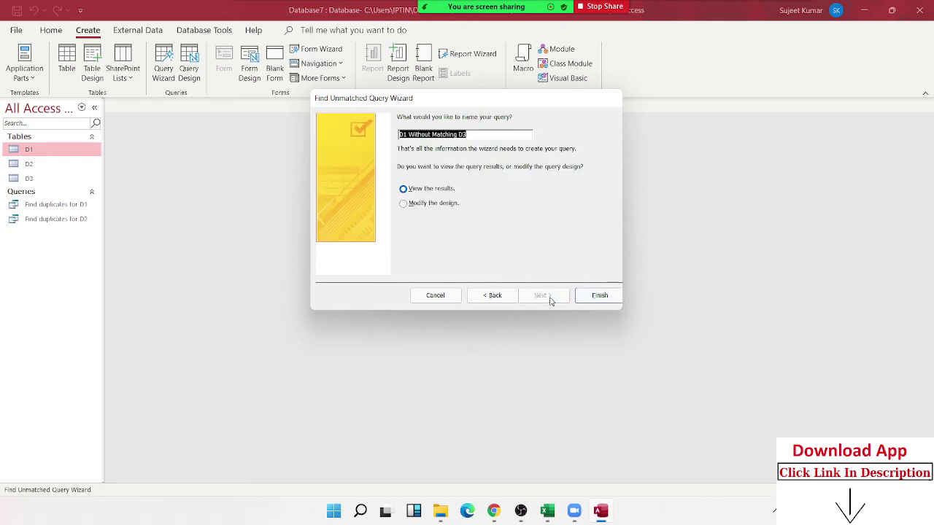
{"action": "left_click", "coordinate": [600, 299]}
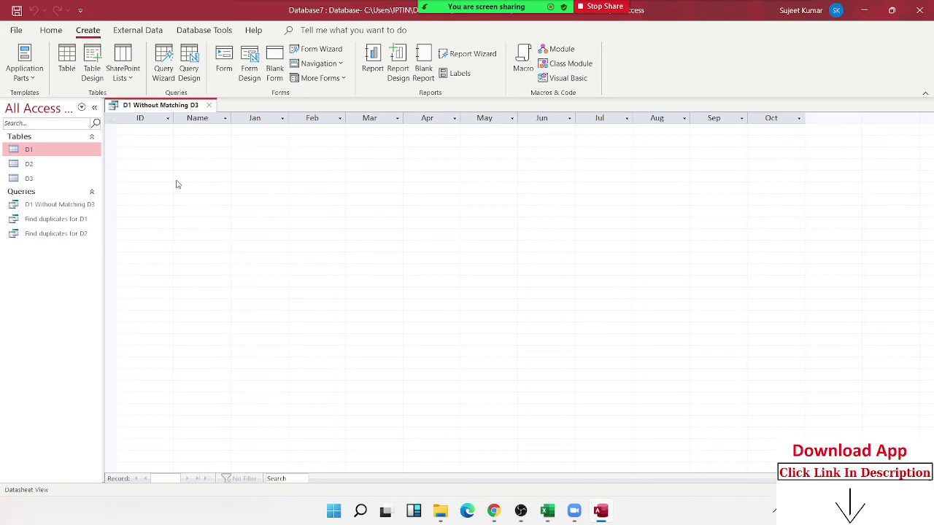
Add record 13 to D3 with the person's name and scores 85, 65, 85, 69, 585, 58, 54, 58, 65, 54.
{"action": "left_click", "coordinate": [210, 105]}
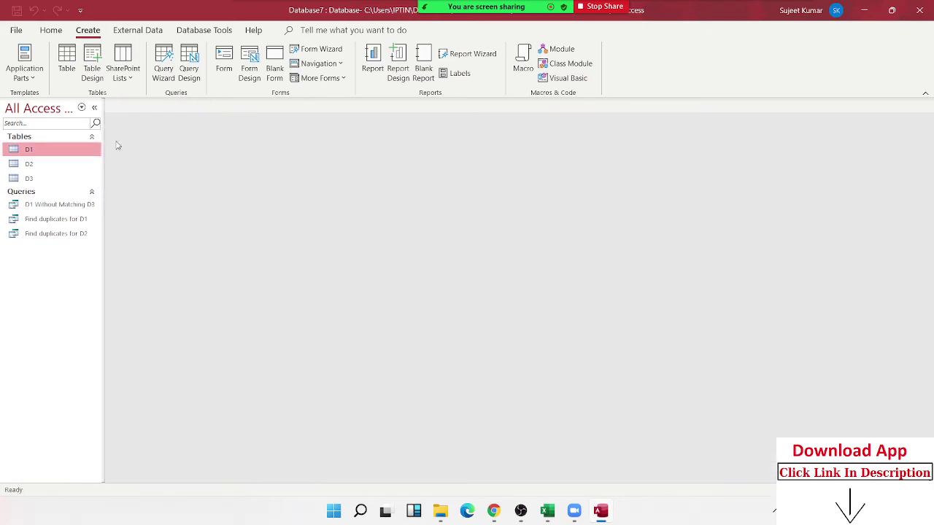
{"action": "double_click", "coordinate": [48, 181]}
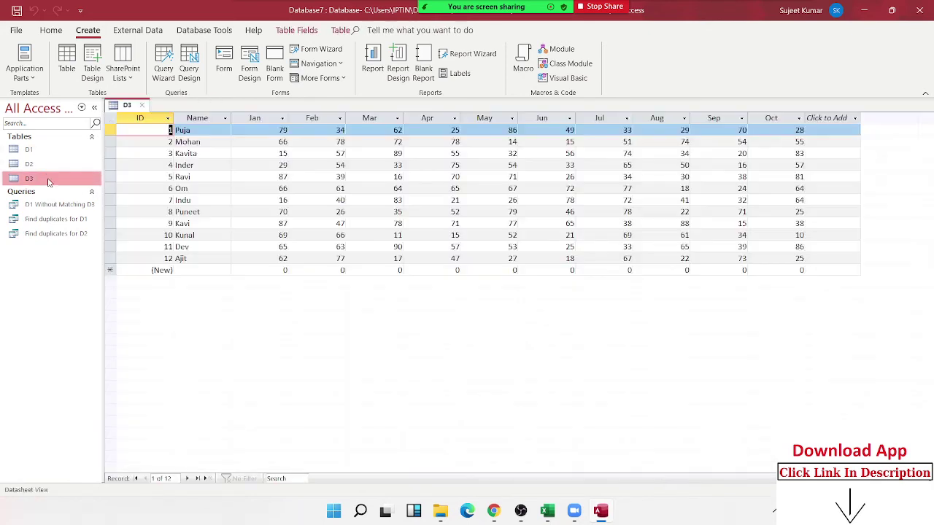
{"action": "left_click", "coordinate": [196, 269]}
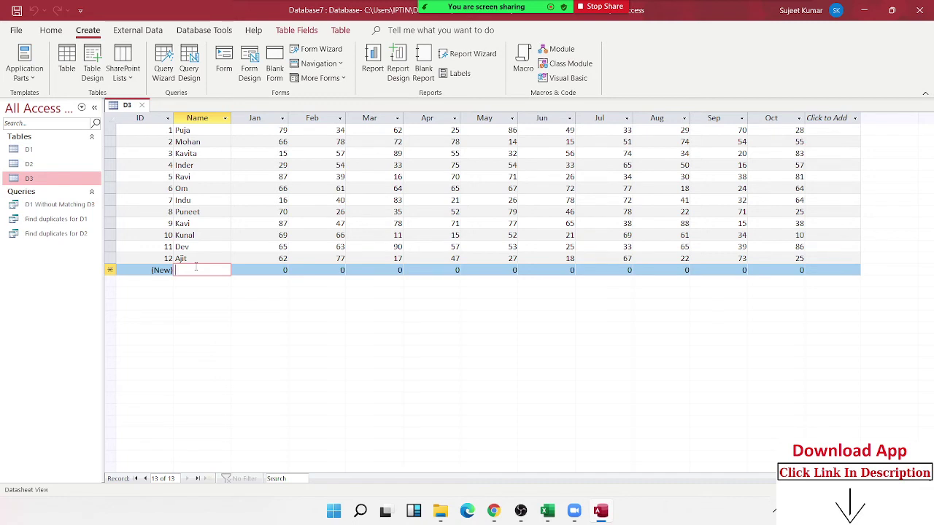
{"action": "type", "text": "Hemant"}
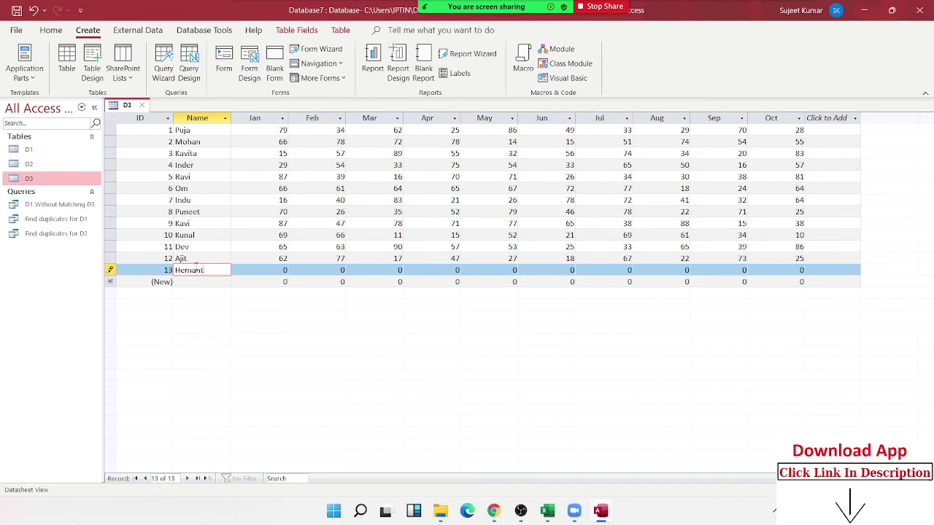
{"action": "key", "text": "Tab"}
{"action": "type", "text": "85"}
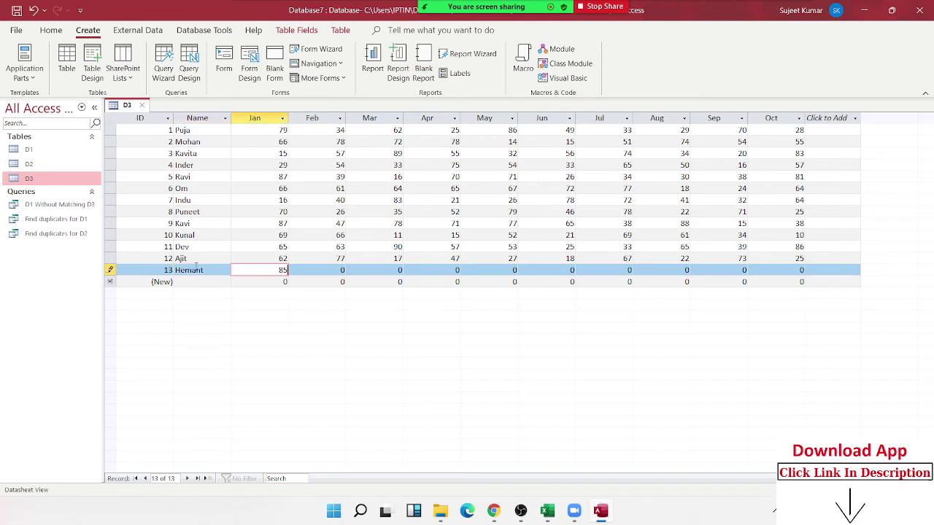
{"action": "key", "text": "Tab"}
{"action": "type", "text": "65"}
{"action": "key", "text": "Tab"}
{"action": "type", "text": "85"}
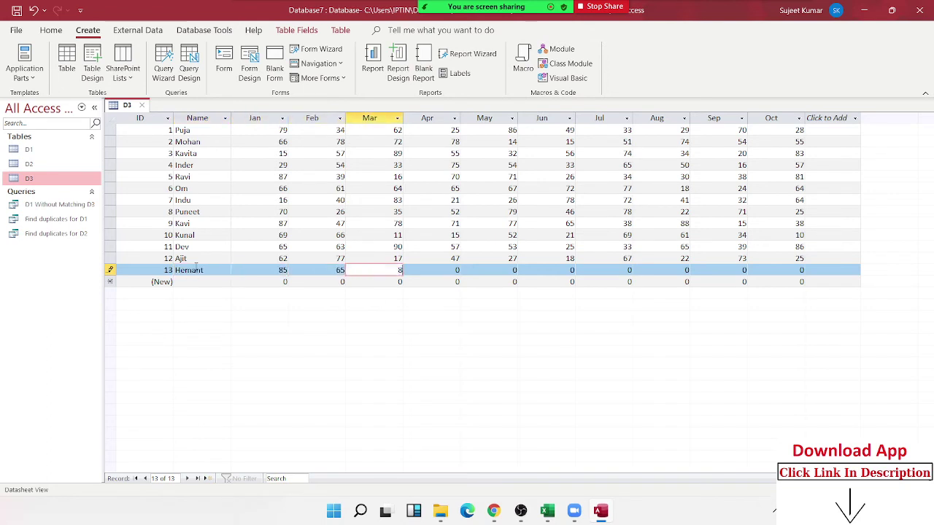
{"action": "key", "text": "Tab"}
{"action": "type", "text": "69"}
{"action": "key", "text": "Tab"}
{"action": "type", "text": "585"}
{"action": "key", "text": "Tab"}
{"action": "type", "text": "58"}
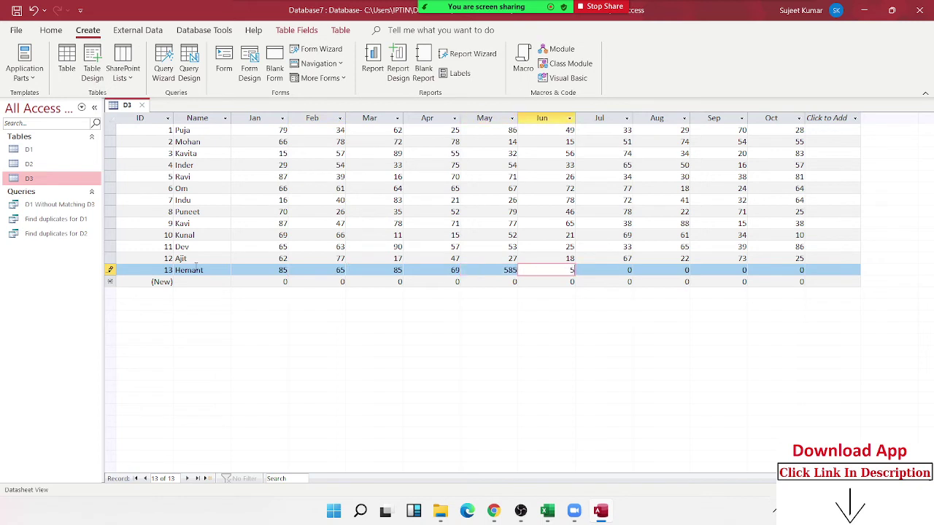
{"action": "type", "text": "\t54\t58\t65\t"}
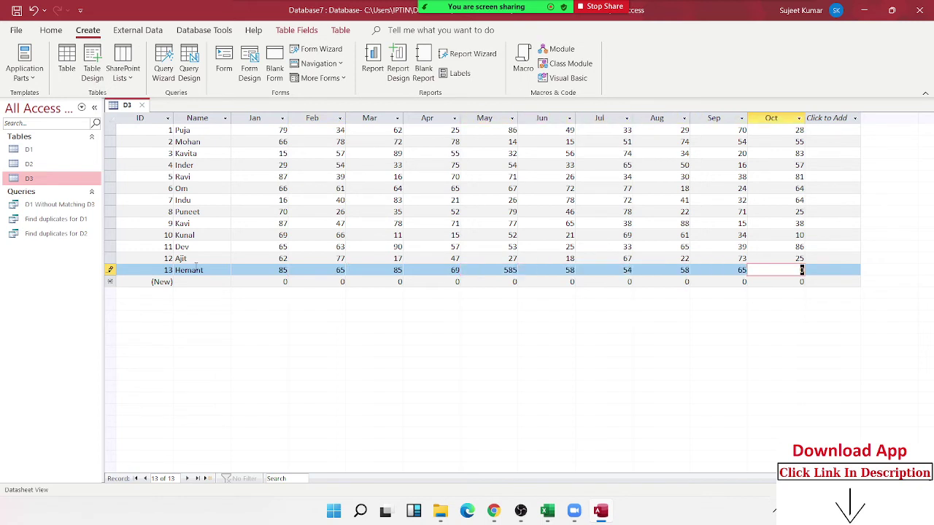
{"action": "type", "text": "54"}
{"action": "left_click", "coordinate": [110, 236]}
{"action": "left_click", "coordinate": [141, 105]}
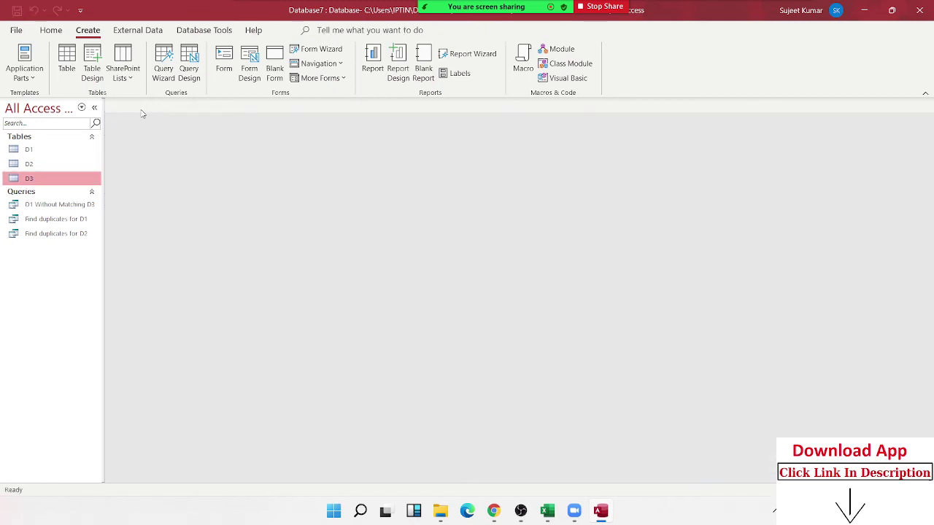
{"action": "left_click", "coordinate": [72, 234]}
{"action": "left_click", "coordinate": [77, 221]}
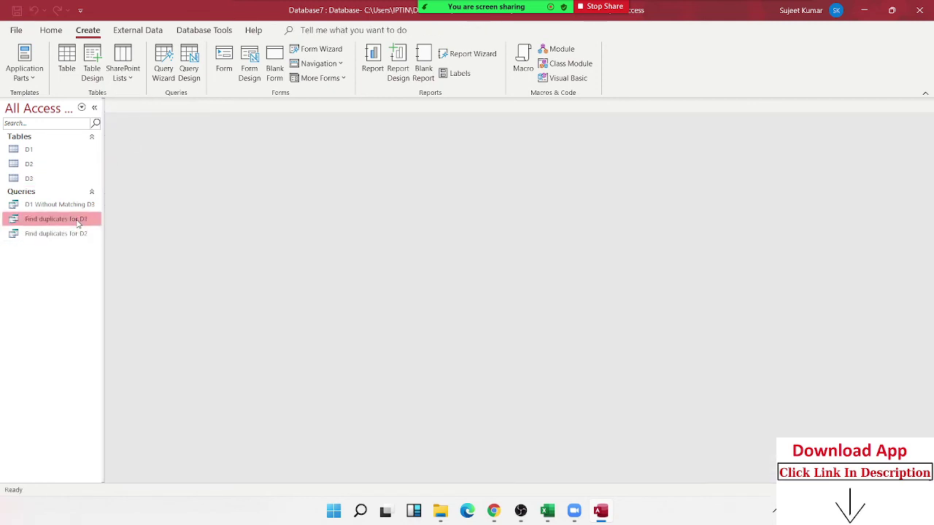
{"action": "left_click", "coordinate": [78, 208]}
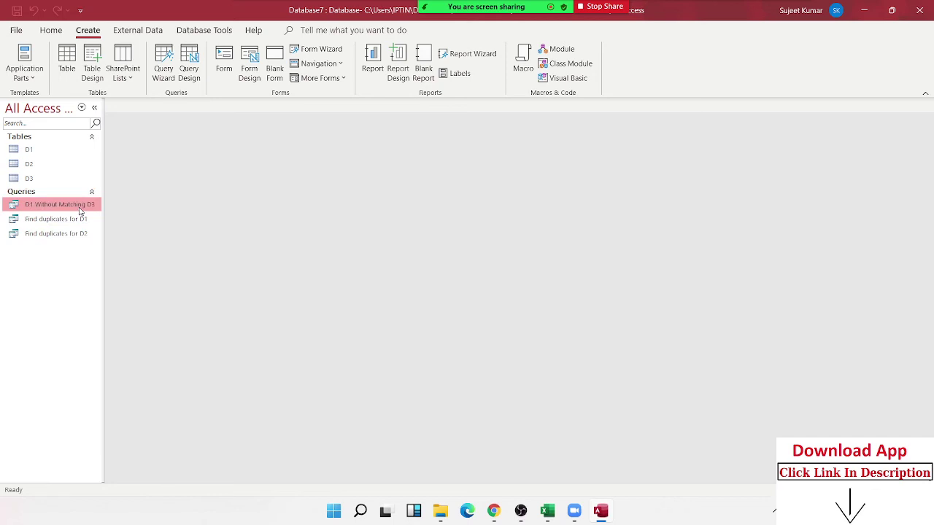
{"action": "double_click", "coordinate": [80, 211]}
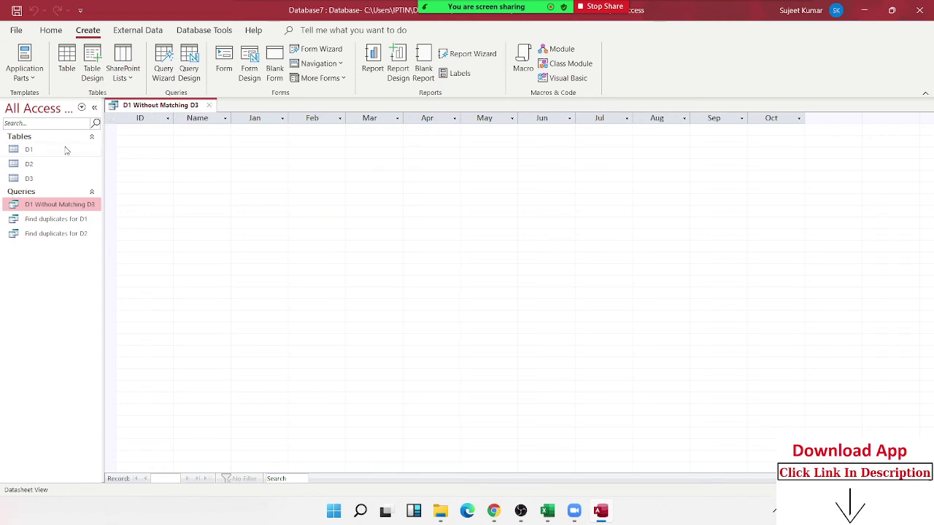
{"action": "left_click", "coordinate": [211, 105]}
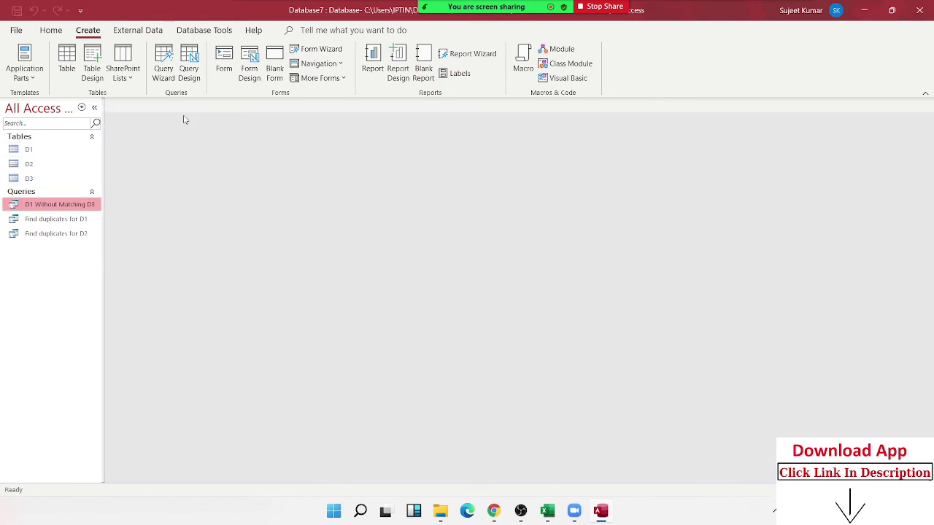
{"action": "double_click", "coordinate": [40, 178]}
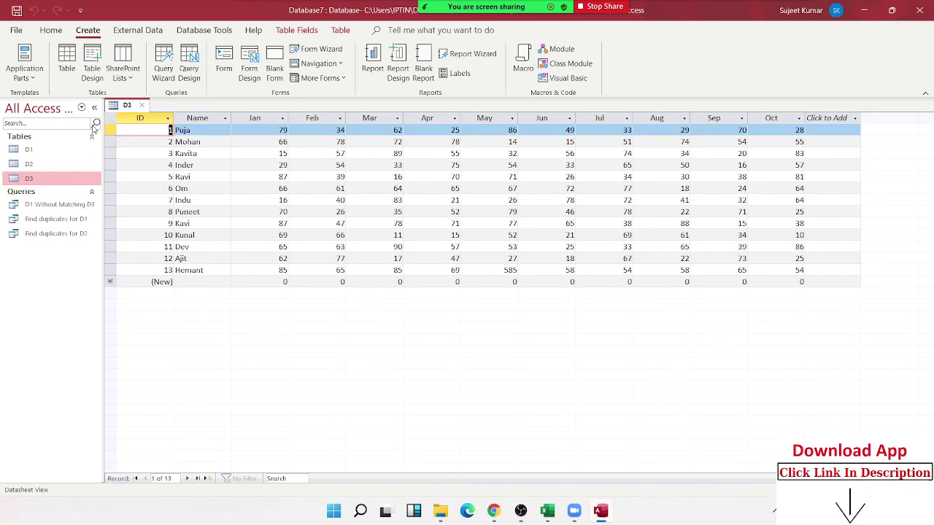
{"action": "left_click", "coordinate": [143, 106]}
{"action": "left_click", "coordinate": [48, 155]}
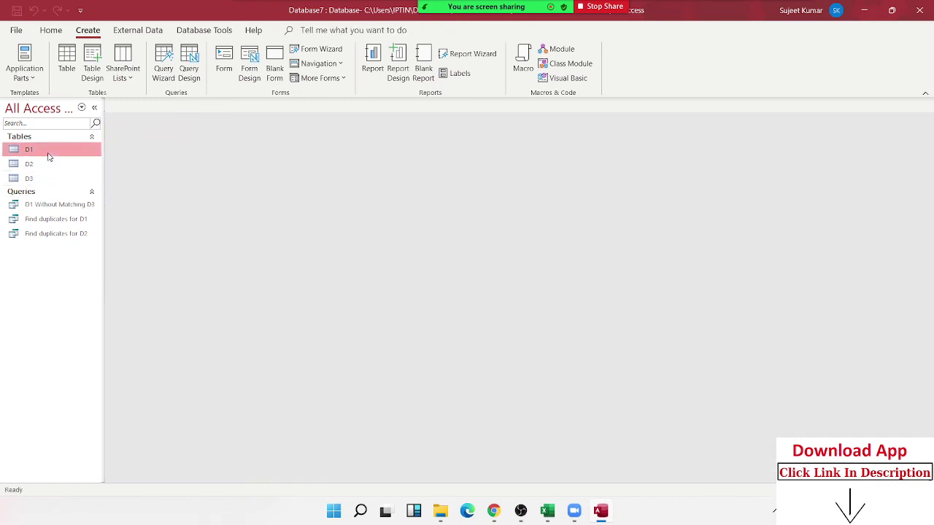
Add record 16 to D1 with the person's name and scores 98, 58, 65, 96, 85, 69, 45, 96, 85, 69.
{"action": "double_click", "coordinate": [48, 154]}
{"action": "left_click", "coordinate": [182, 305]}
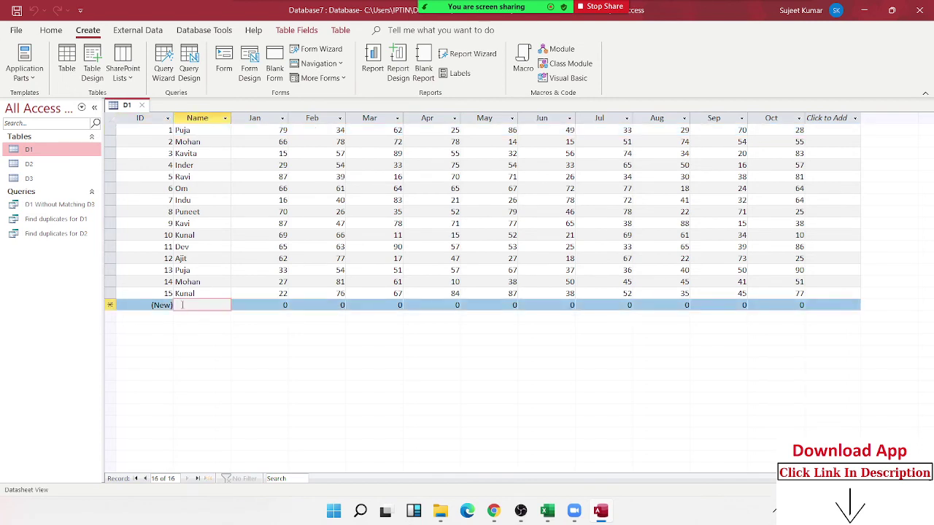
{"action": "type", "text": "Inde"}
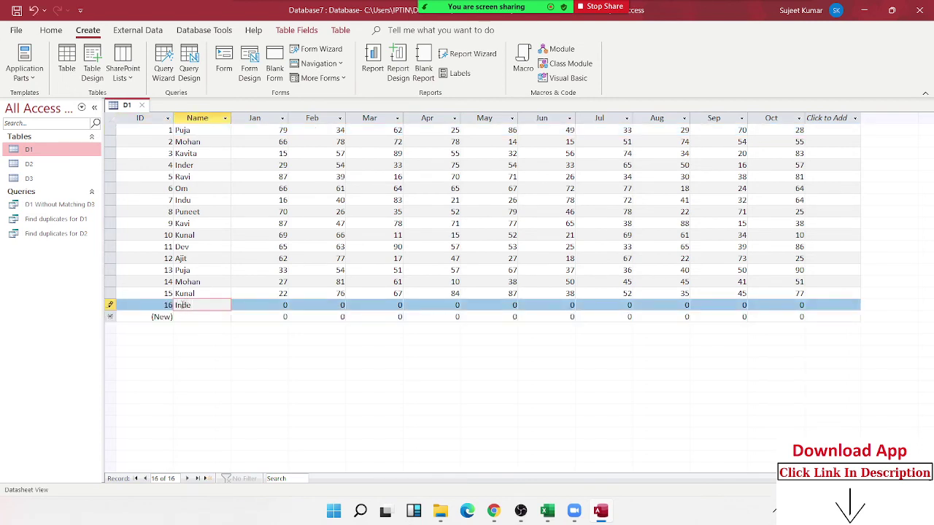
{"action": "key", "text": "BackSpace"}
{"action": "key", "text": "BackSpace"}
{"action": "key", "text": "BackSpace"}
{"action": "key", "text": "BackSpace"}
{"action": "type", "text": "Kuma"}
{"action": "type", "text": "r"}
{"action": "key", "text": "Tab"}
{"action": "type", "text": "9"}
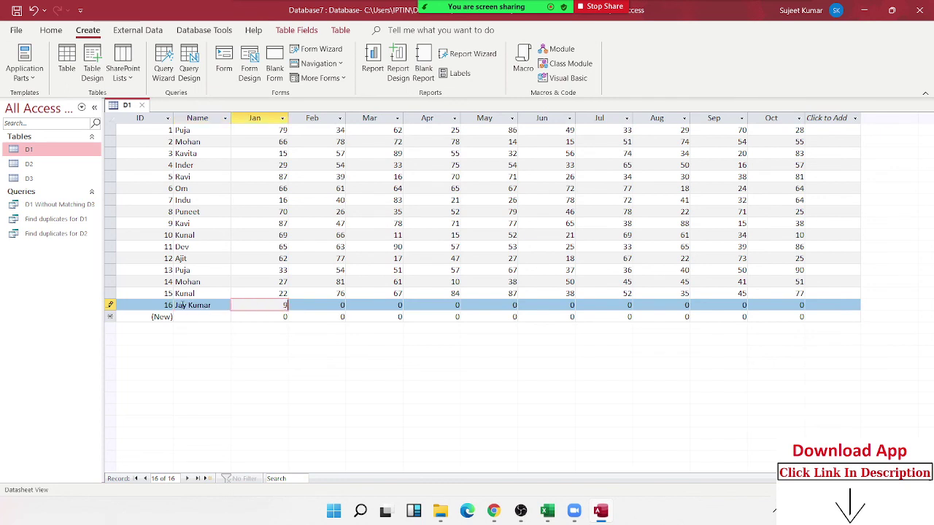
{"action": "type", "text": "8"}
{"action": "key", "text": "Tab"}
{"action": "type", "text": "58"}
{"action": "key", "text": "Tab"}
{"action": "type", "text": "65"}
{"action": "key", "text": "Tab"}
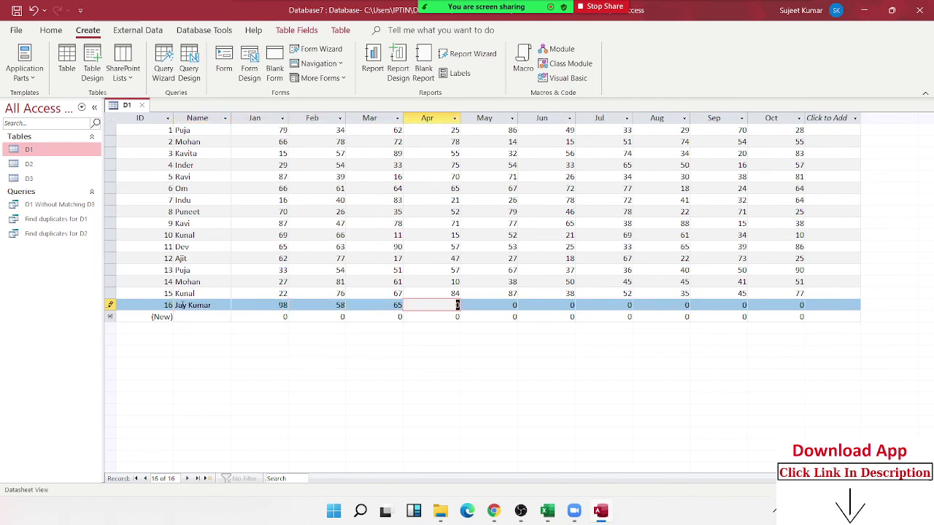
{"action": "type", "text": "96"}
{"action": "key", "text": "Tab"}
{"action": "type", "text": "85"}
{"action": "key", "text": "Tab"}
{"action": "type", "text": "696"}
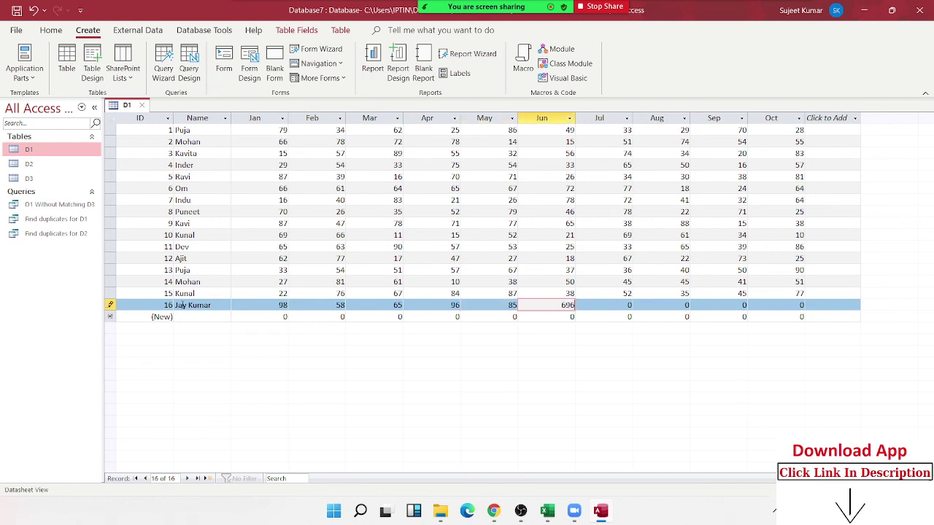
{"action": "key", "text": "BackSpace"}
{"action": "key", "text": "Tab"}
{"action": "type", "text": "45"}
{"action": "key", "text": "Tab"}
{"action": "type", "text": "96"}
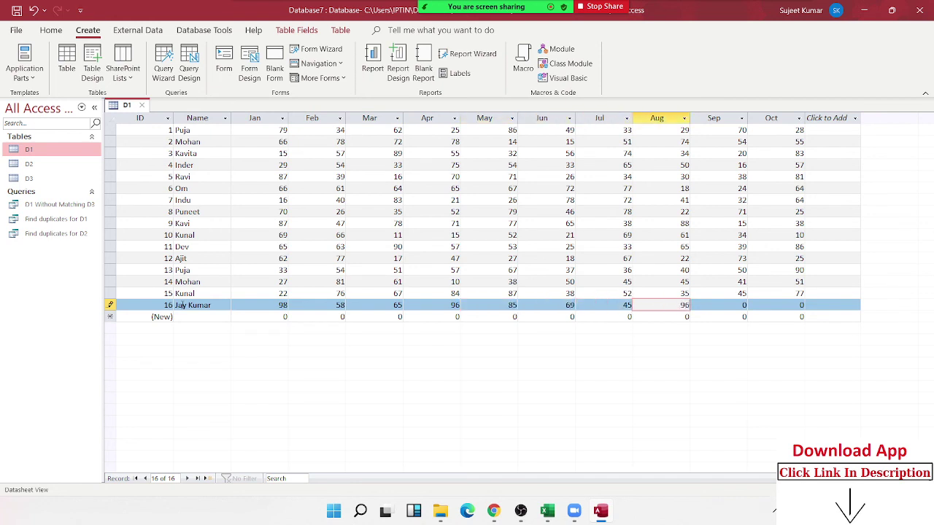
{"action": "key", "text": "Tab"}
{"action": "type", "text": "85"}
{"action": "key", "text": "Tab"}
{"action": "type", "text": "69"}
{"action": "key", "text": "Tab"}
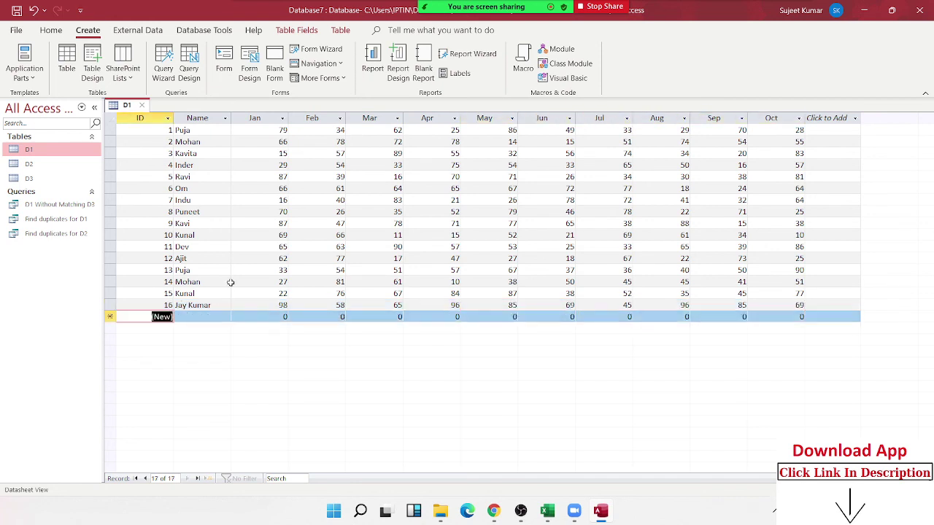
{"action": "left_click", "coordinate": [142, 106]}
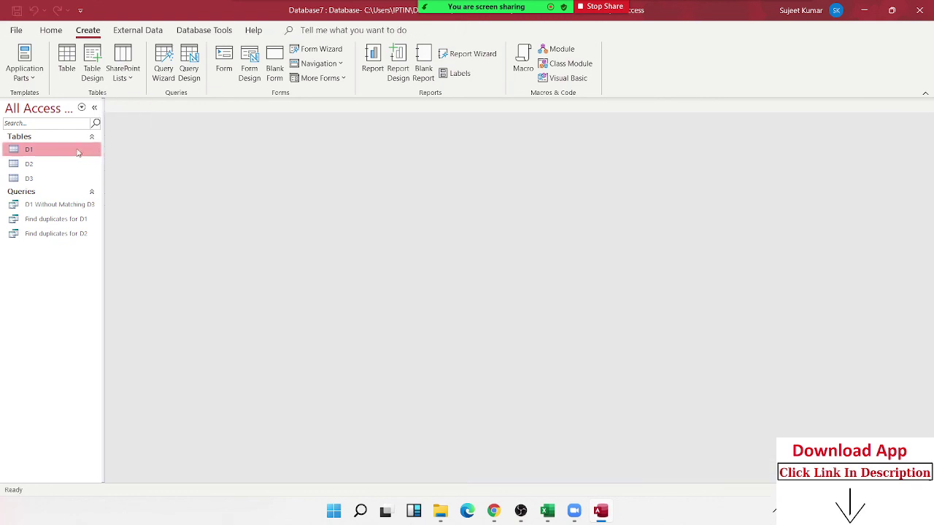
{"action": "double_click", "coordinate": [59, 204]}
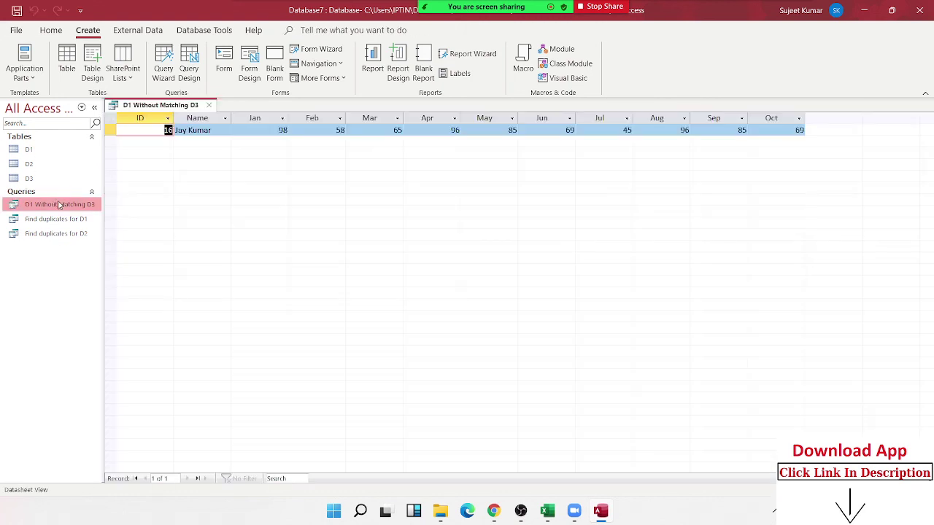
{"action": "left_click", "coordinate": [195, 131]}
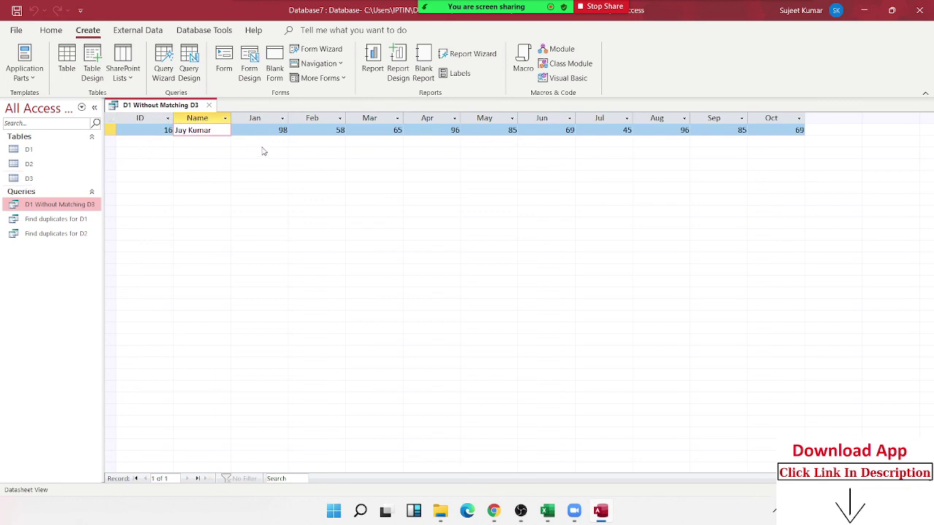
{"action": "left_click", "coordinate": [209, 105]}
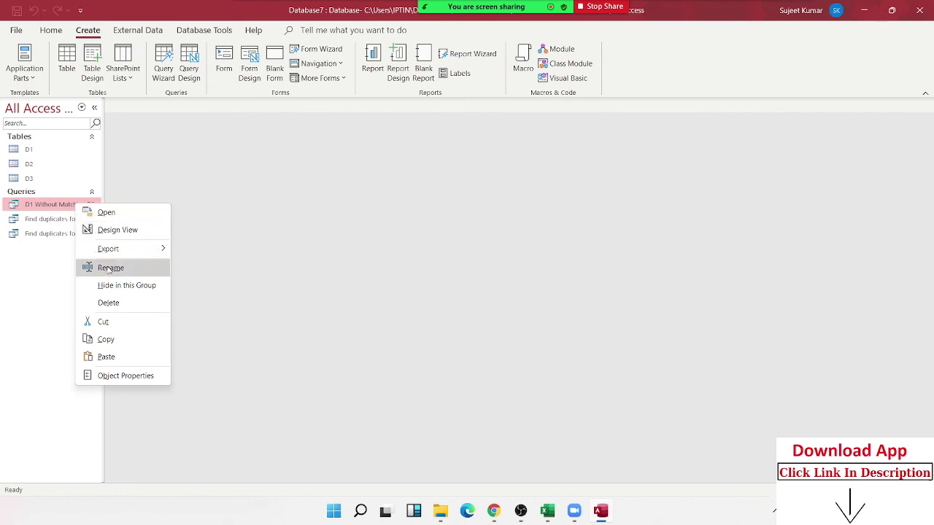
{"action": "left_click", "coordinate": [119, 230]}
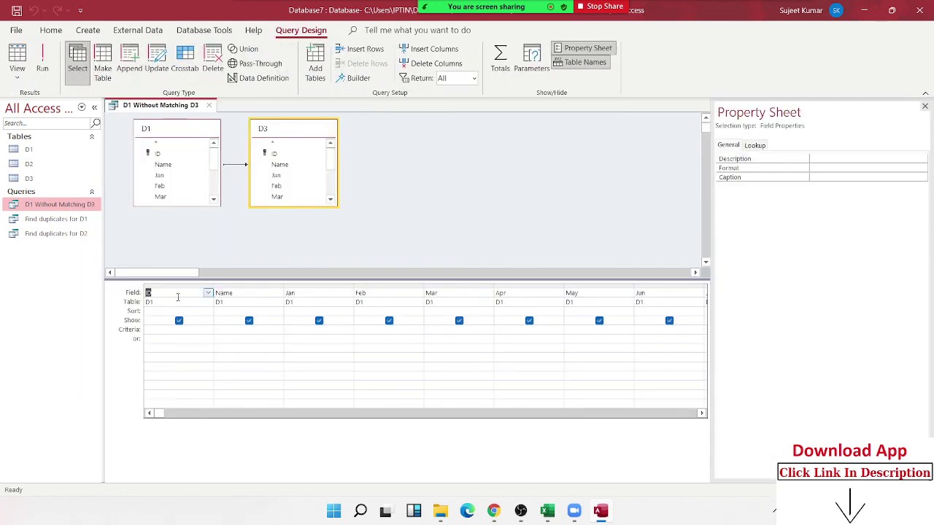
{"action": "left_click", "coordinate": [236, 167]}
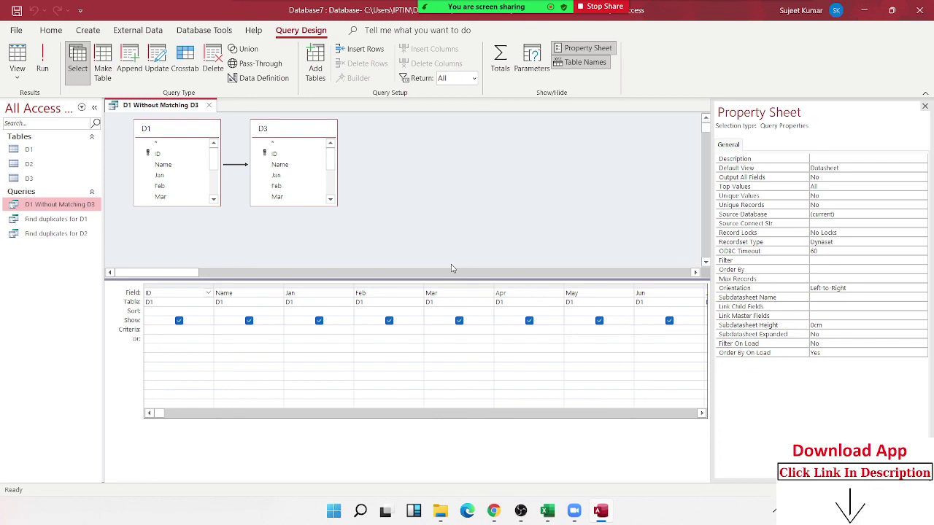
{"action": "left_click", "coordinate": [206, 107]}
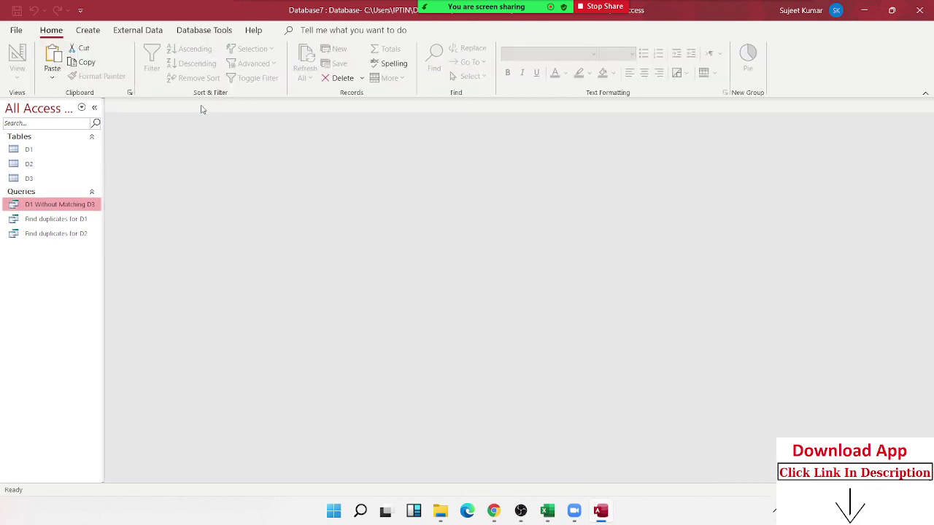
Minimise Access with Win+D to reveal the Windows desktop.
{"action": "key", "text": "super+d"}
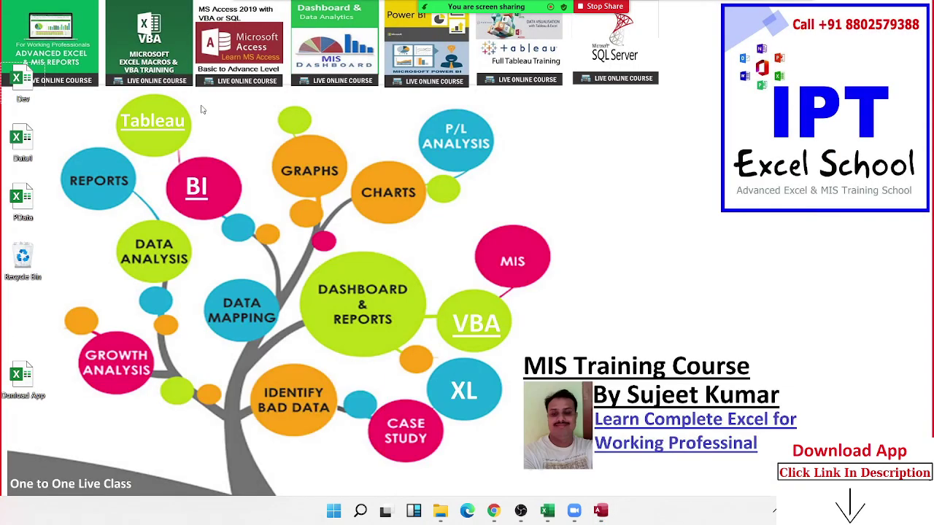